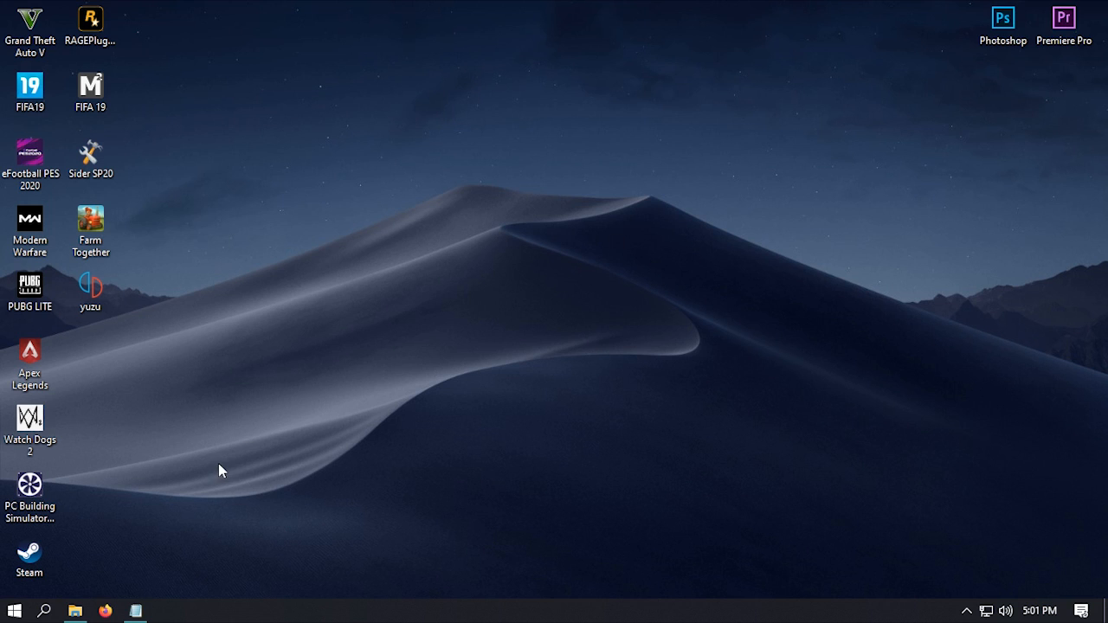
Step: Read the installation instructions in the Cara Install text file in the macOS folder
left_click(74, 612)
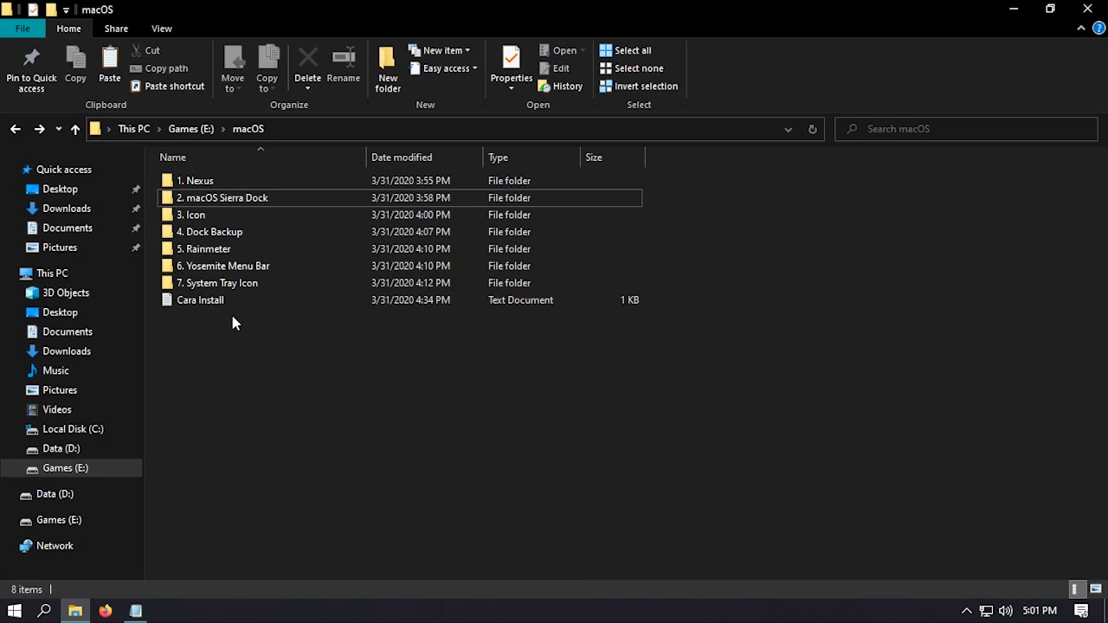
double_click(208, 300)
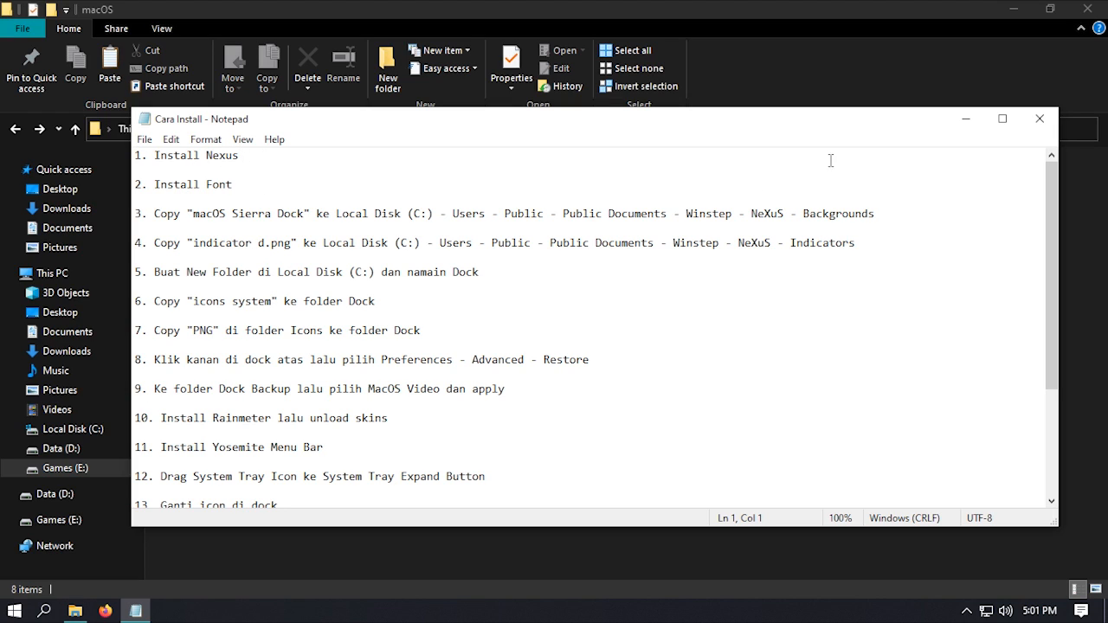
left_click(966, 119)
Step: Run NexusSetup from the 1. Nexus folder, allow it to make changes, and accept its license agreement
double_click(300, 184)
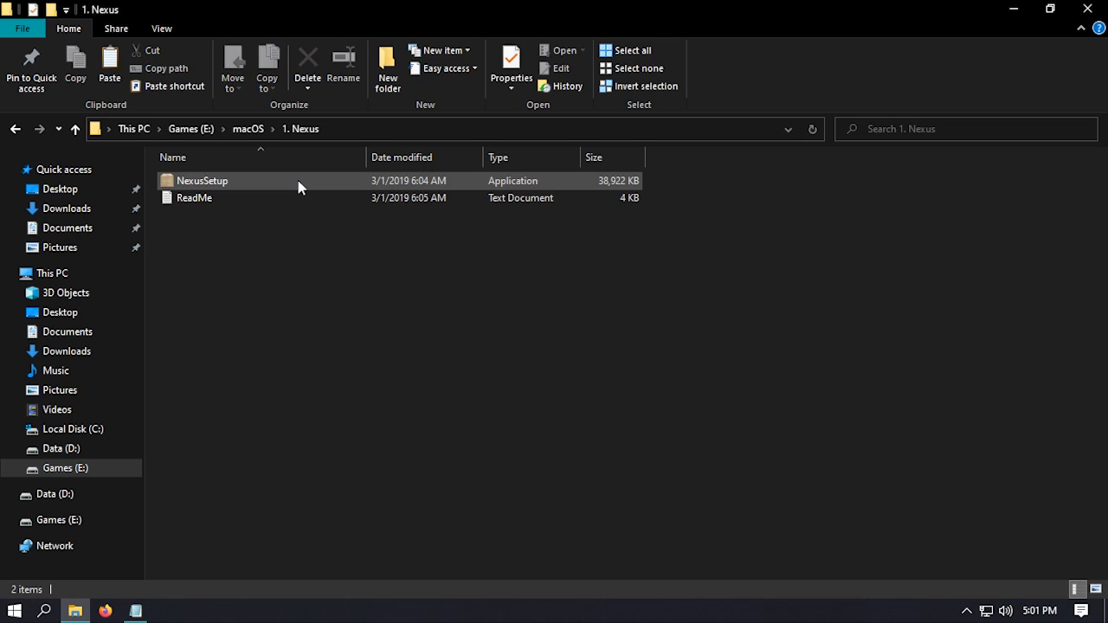
double_click(299, 183)
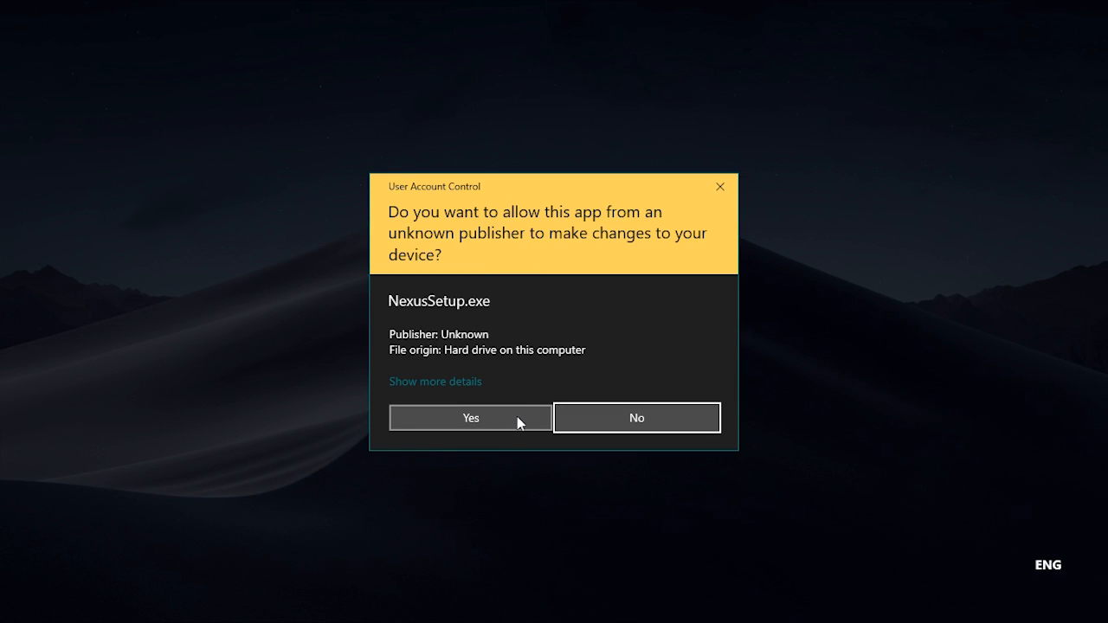
left_click(518, 421)
left_click(567, 343)
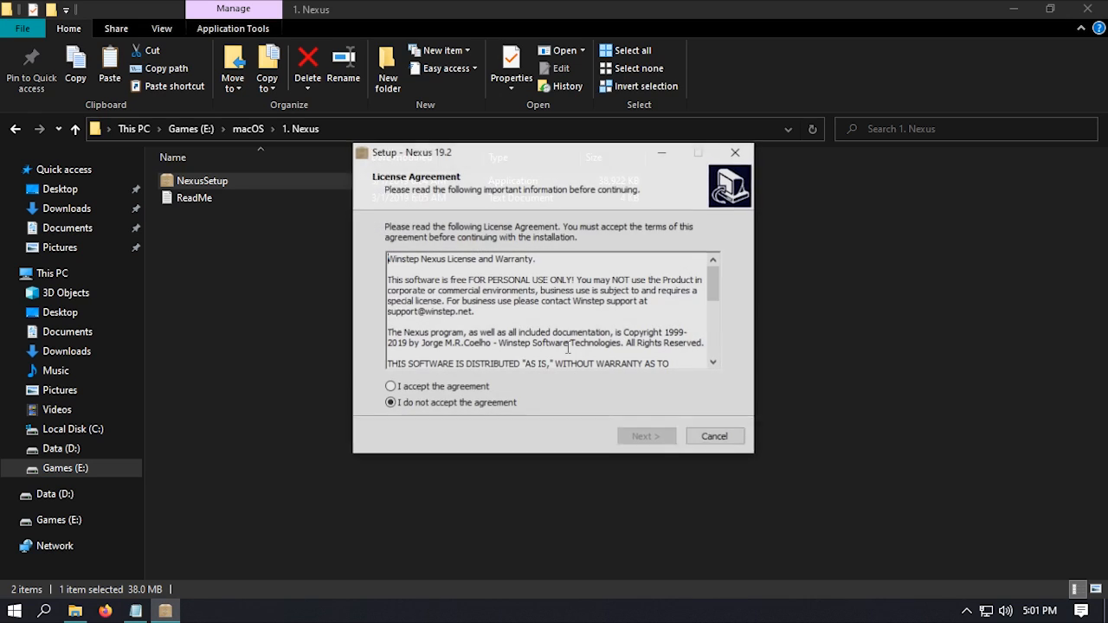
left_click(480, 389)
left_click(636, 439)
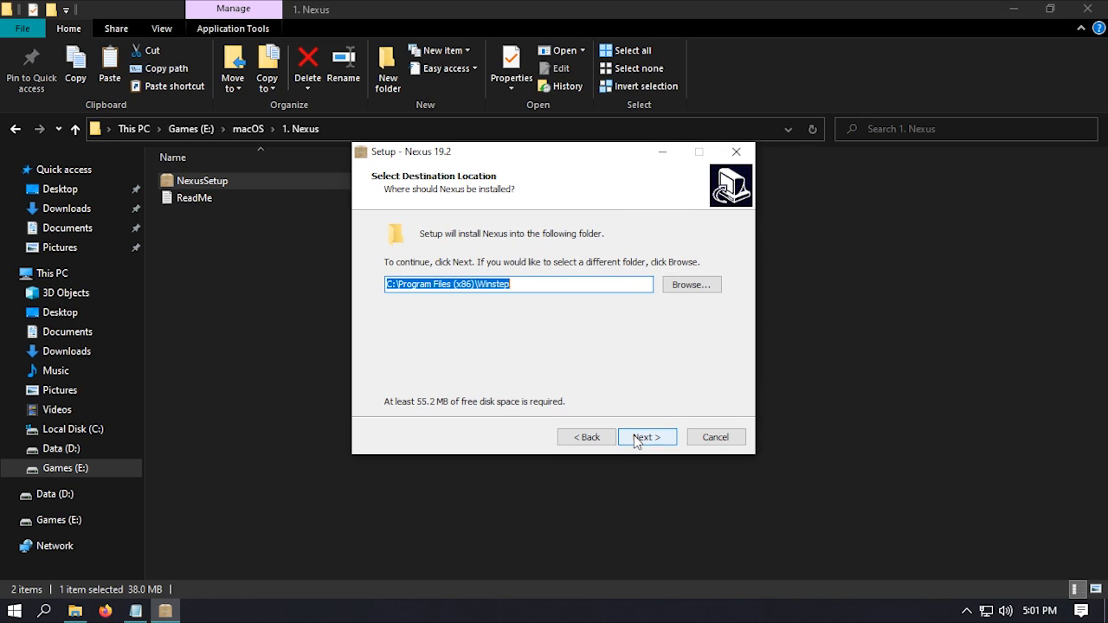
Step: Install Nexus to C:\Program Files (x86)\Winstep with the Winstep Start Menu folder, and finish setup with Launch Nexus disabled
left_click(636, 438)
left_click(636, 437)
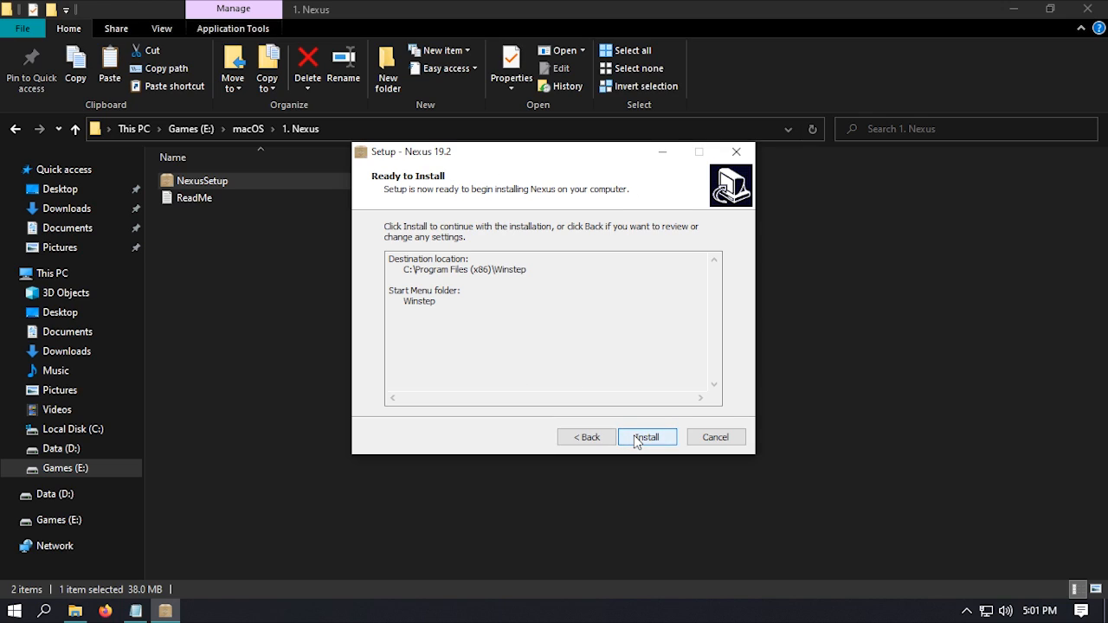
left_click(638, 437)
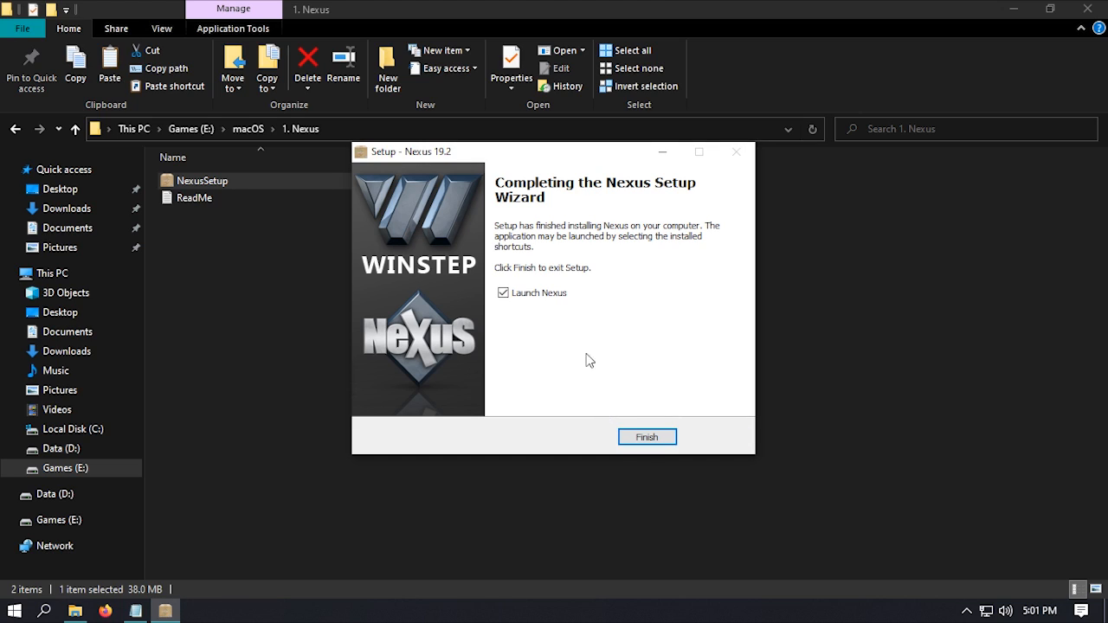
left_click(551, 294)
left_click(641, 437)
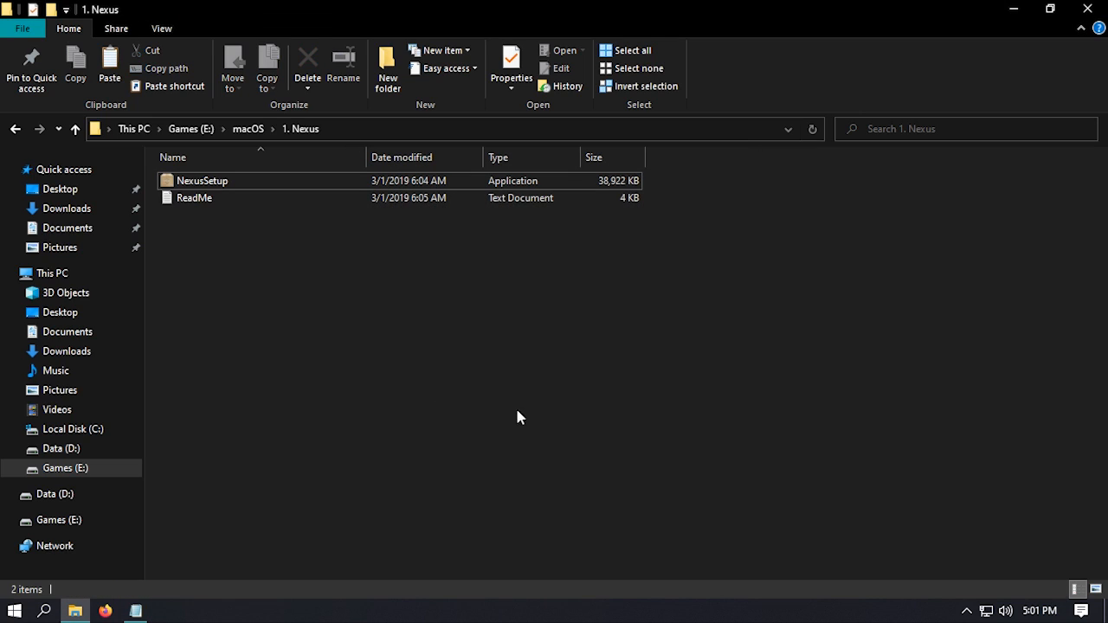
Step: Install the System San Francisco Display Regular font from the 1. Font folder in 2. macOS Sierra Dock, replacing the existing copy
left_click(15, 129)
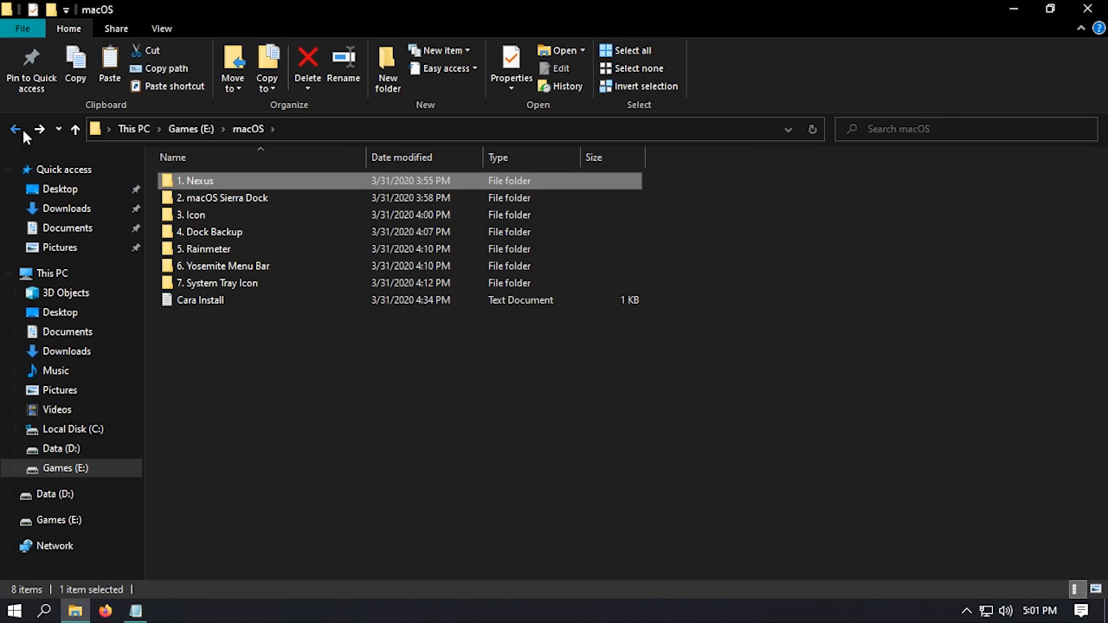
double_click(180, 194)
double_click(189, 181)
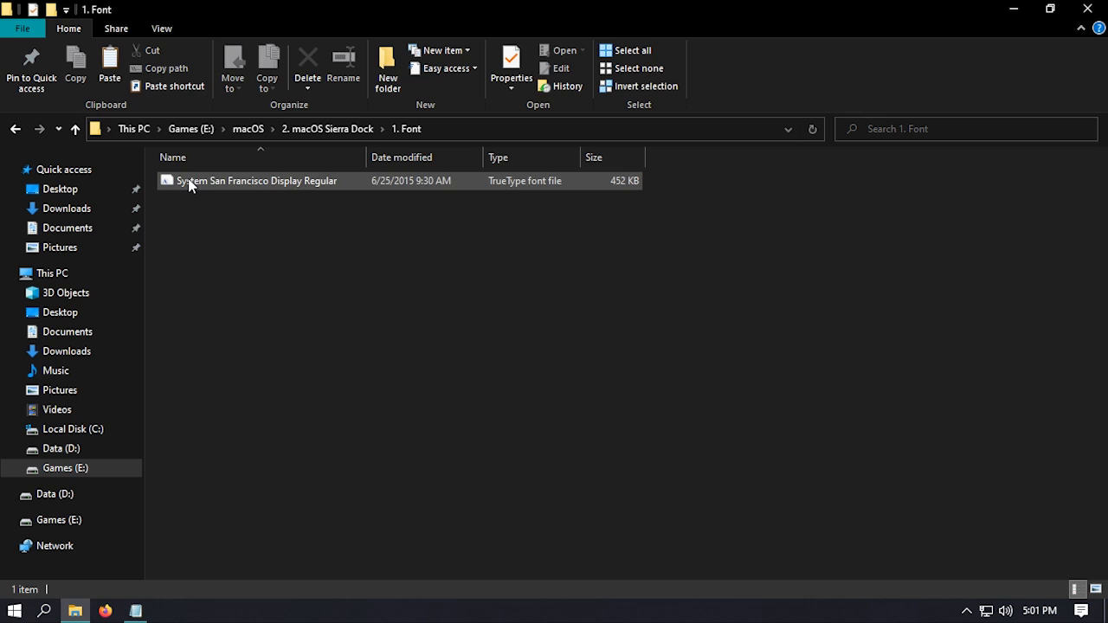
double_click(188, 183)
left_click(135, 106)
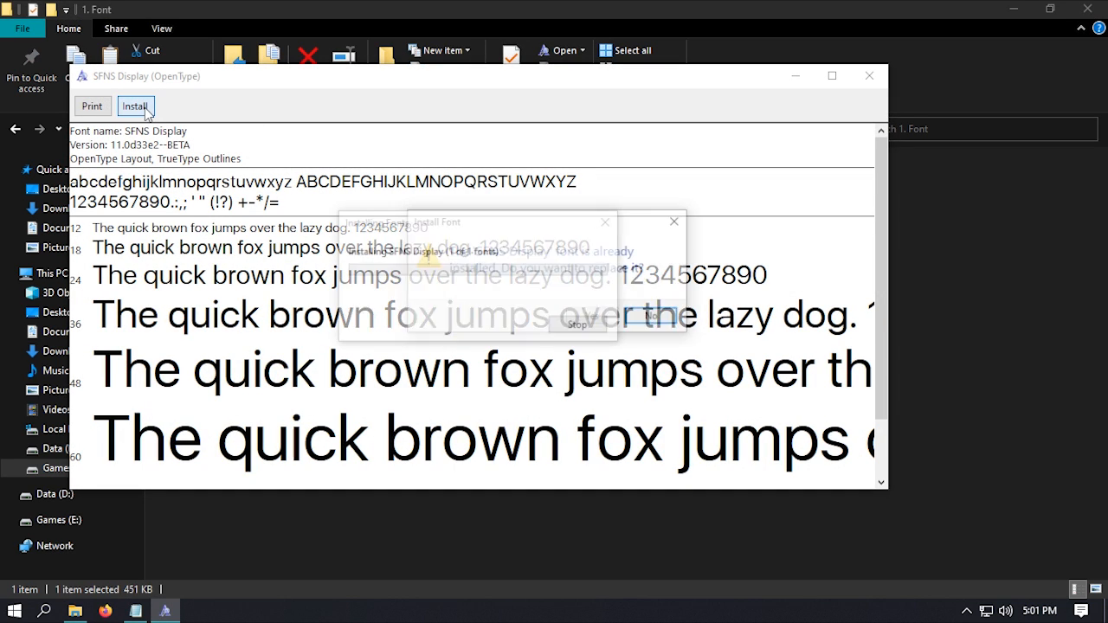
left_click(589, 316)
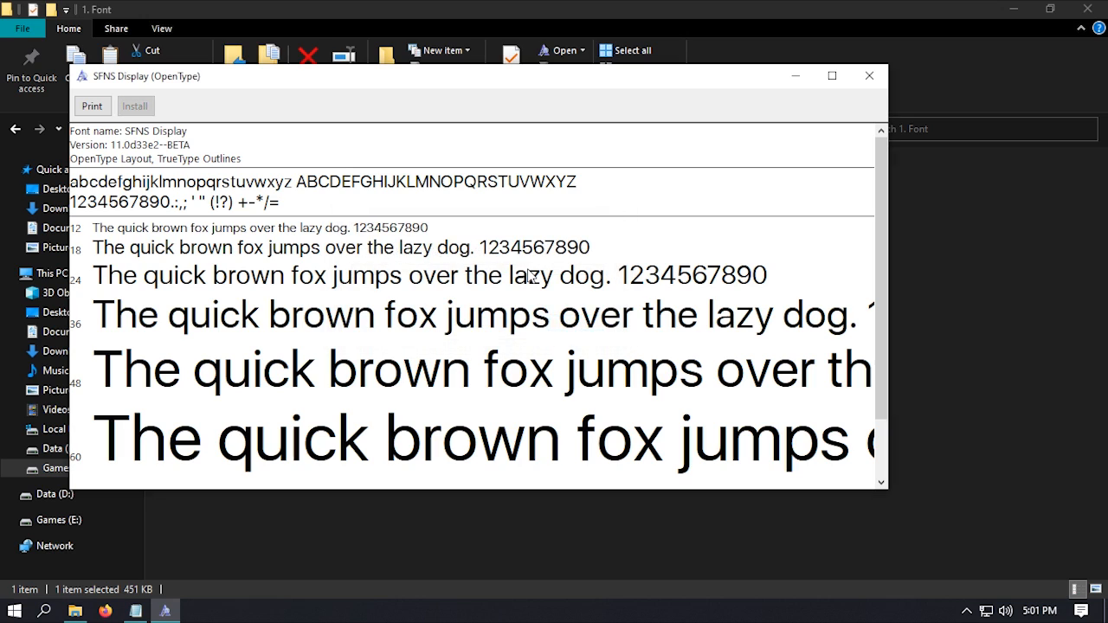
left_click(869, 76)
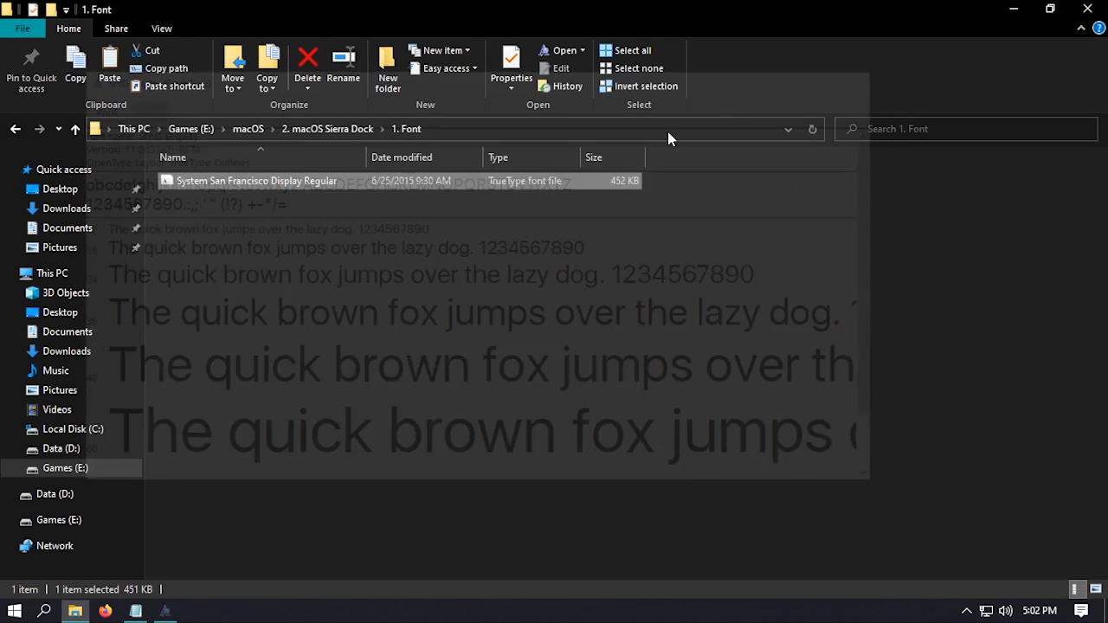
Step: Return to the 2. macOS Sierra Dock folder and check the Cara Install notes for where to copy the dock files
left_click(16, 128)
left_click(220, 289)
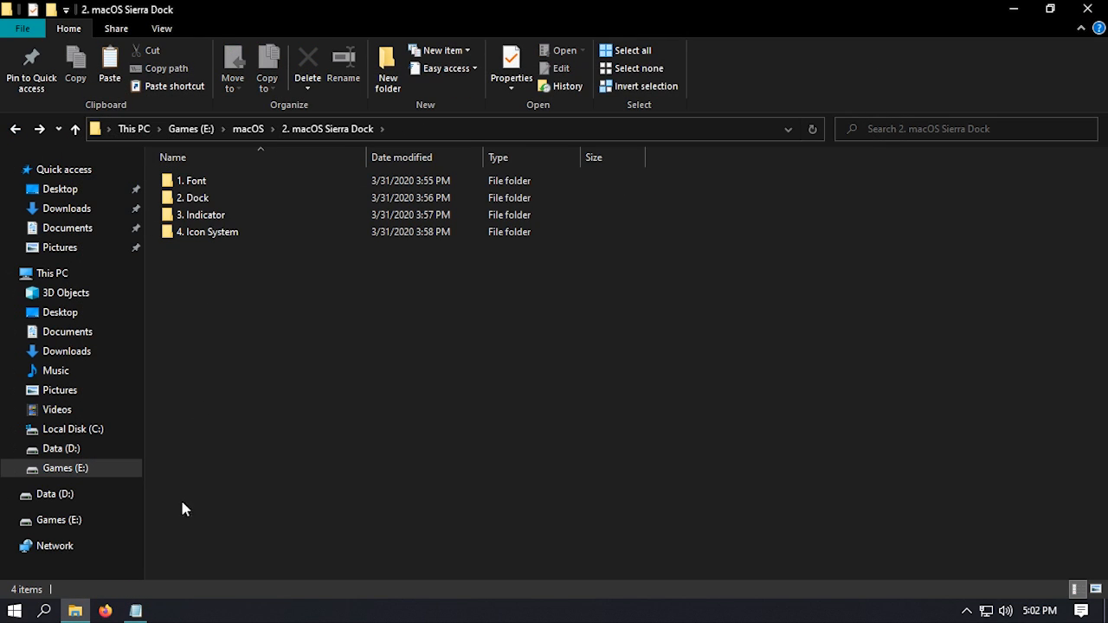
left_click(136, 612)
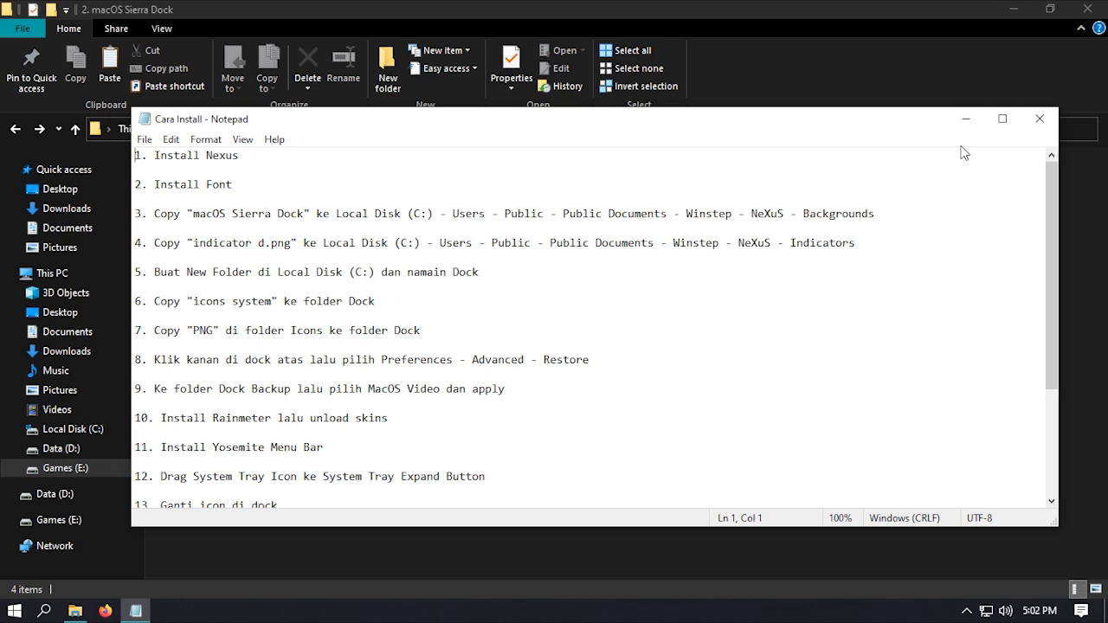
left_click(966, 119)
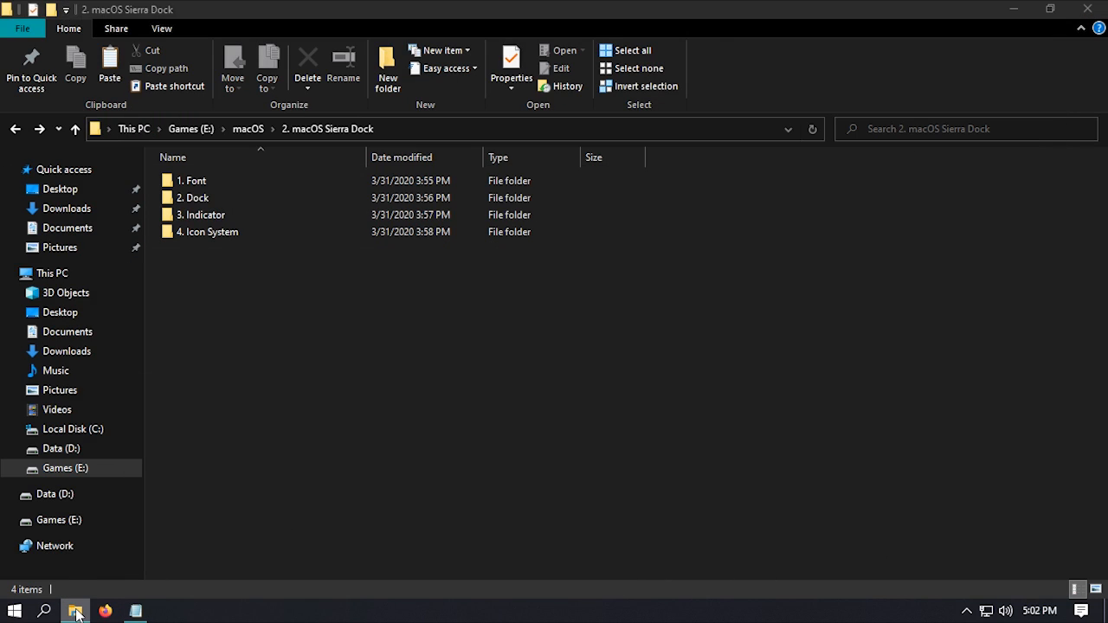
Step: In a second File Explorer window, open C:\Users\Public\Public Documents\Winstep\NeXuS\Backgrounds
right_click(76, 613)
left_click(90, 527)
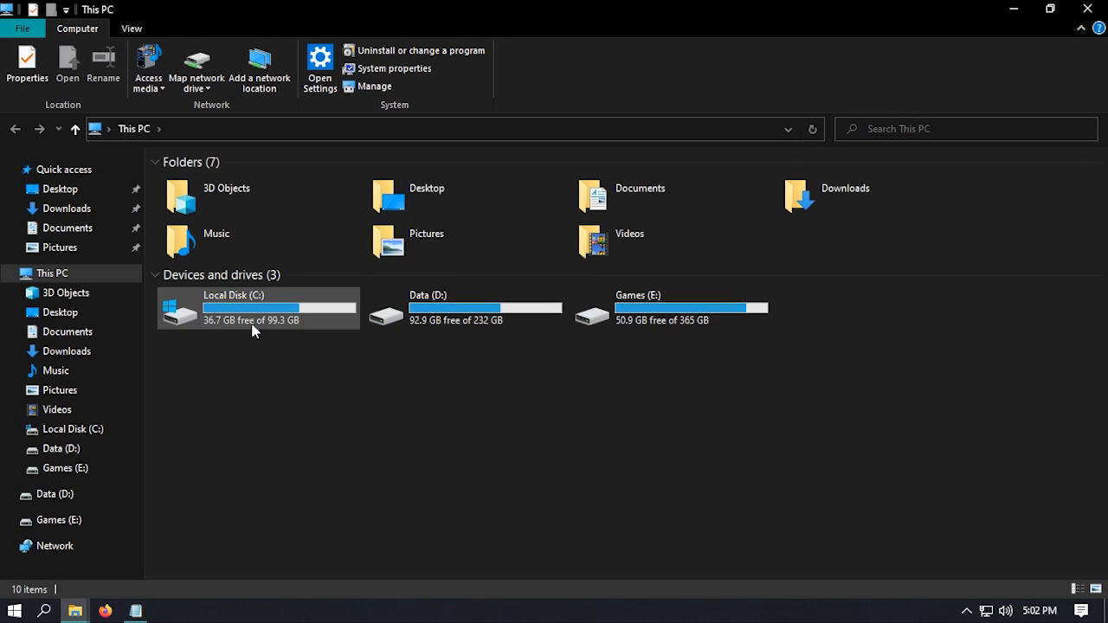
double_click(253, 330)
double_click(198, 232)
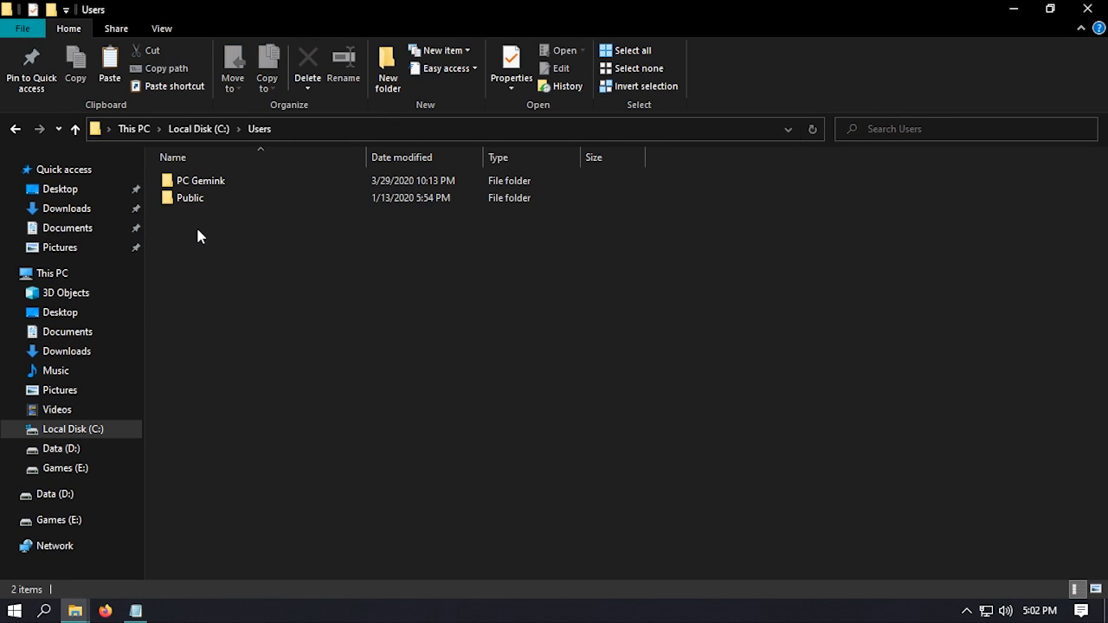
left_click(196, 200)
double_click(196, 201)
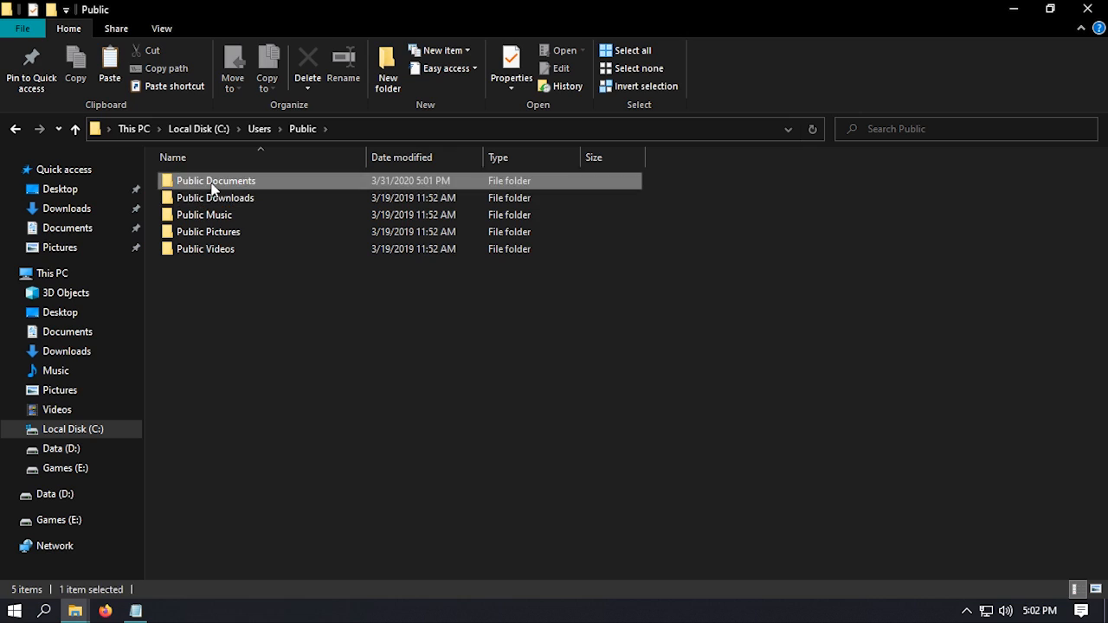
double_click(212, 184)
double_click(203, 249)
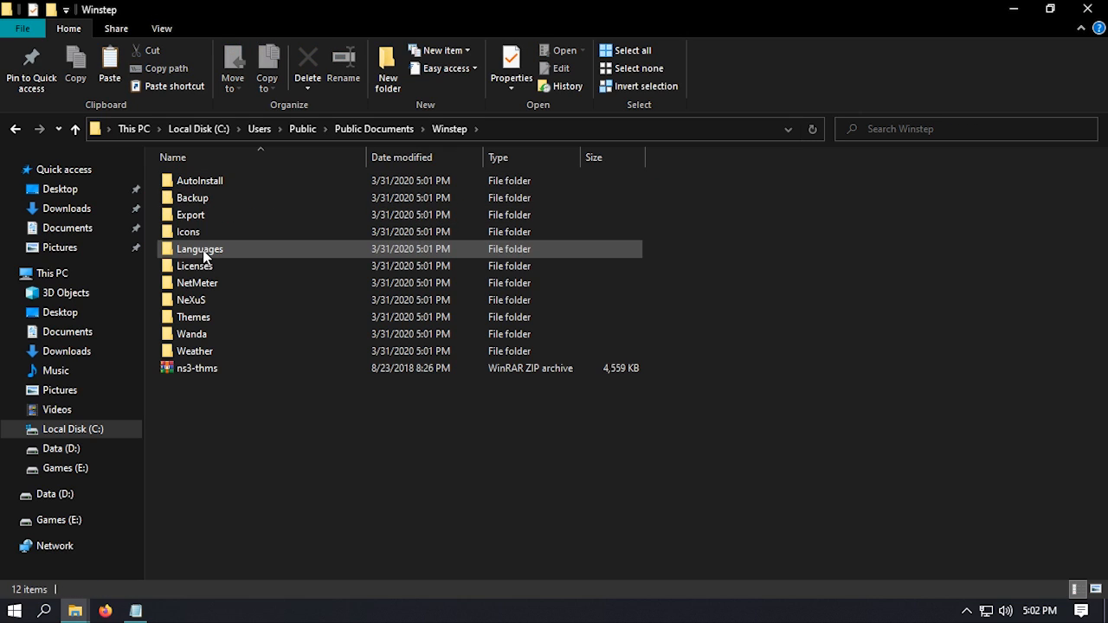
left_click(202, 301)
double_click(202, 301)
left_click(198, 184)
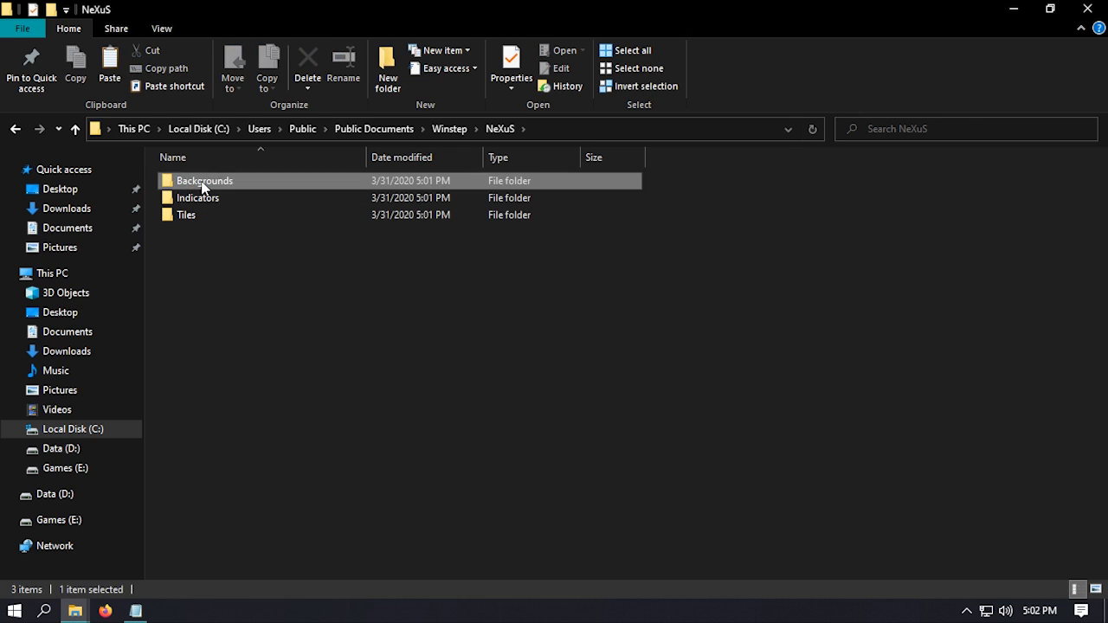
double_click(198, 184)
Step: Copy the macOS Sierra dock folder from 2. Dock into the NeXuS Backgrounds folder
mouse_move(76, 611)
left_click(83, 555)
double_click(192, 197)
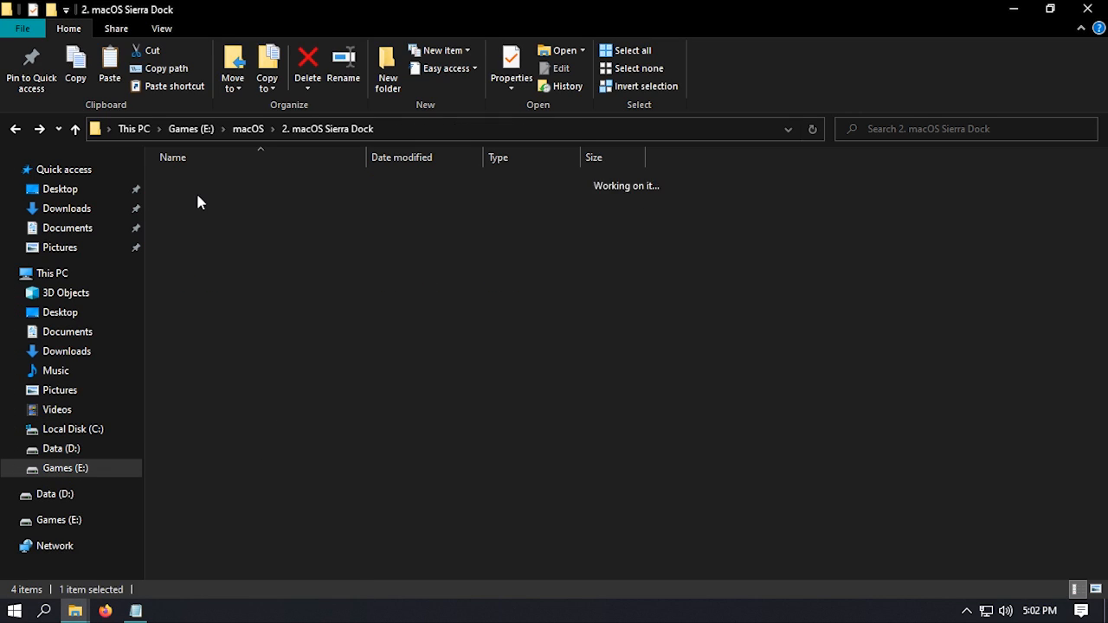
left_click(199, 182)
right_click(201, 183)
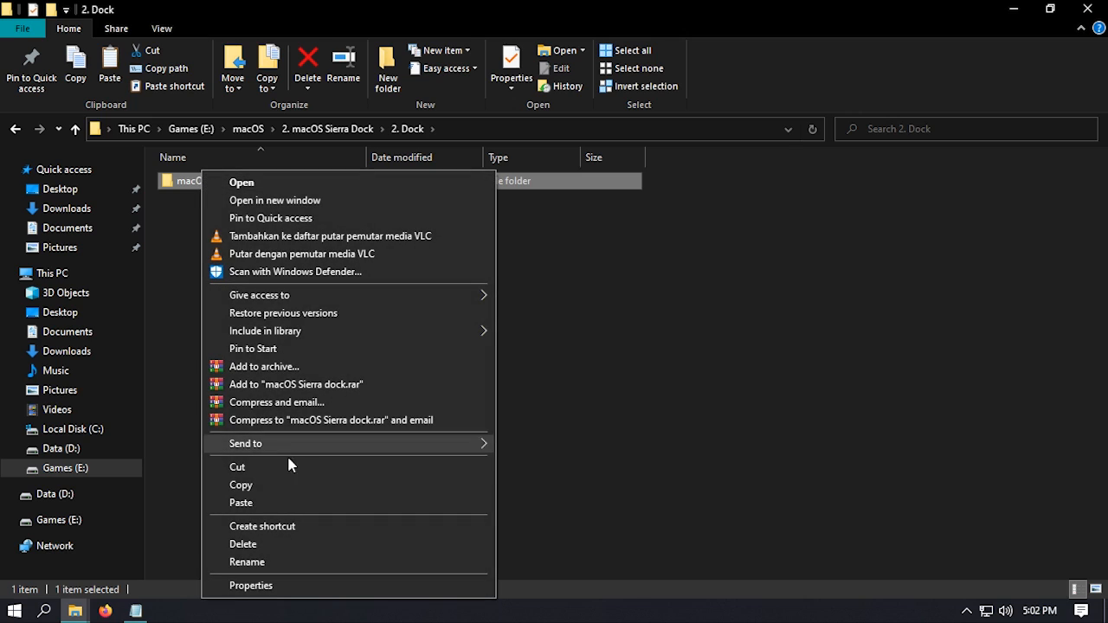
left_click(264, 486)
mouse_move(84, 612)
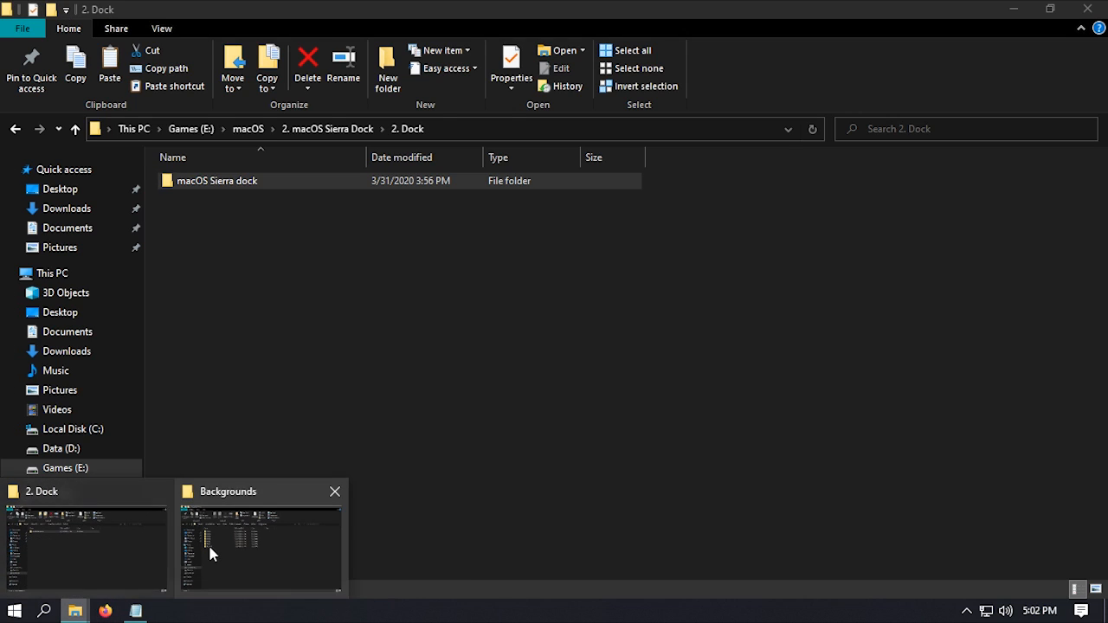
left_click(208, 543)
right_click(282, 475)
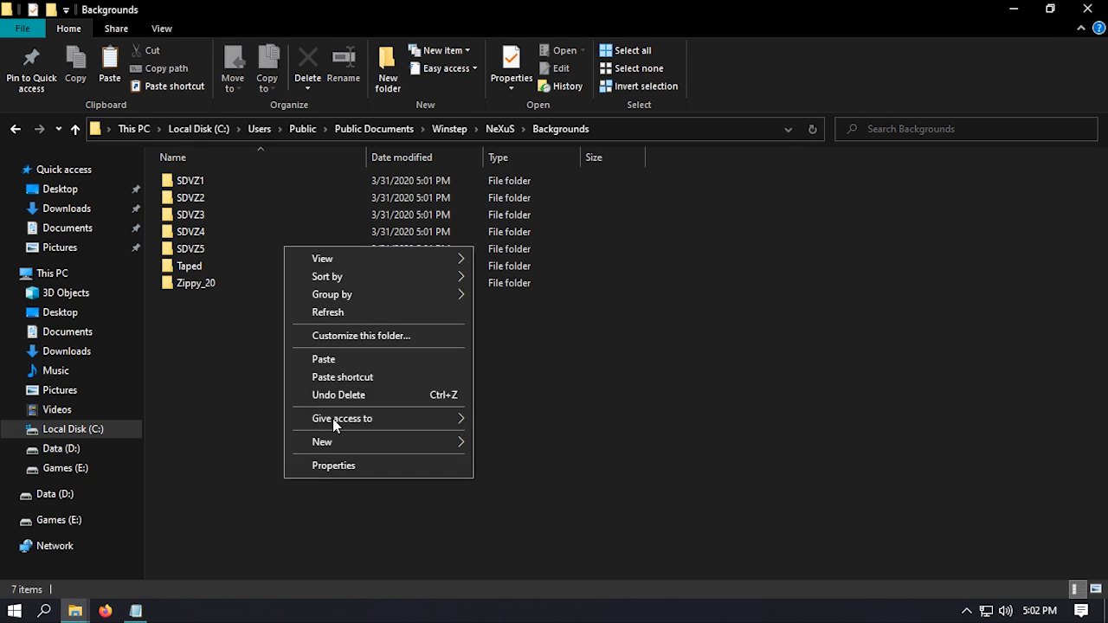
left_click(340, 358)
Step: Copy the indicator d image from the 3. Indicator folder into the NeXuS Indicators folder, and go back to NeXuS
left_click(15, 129)
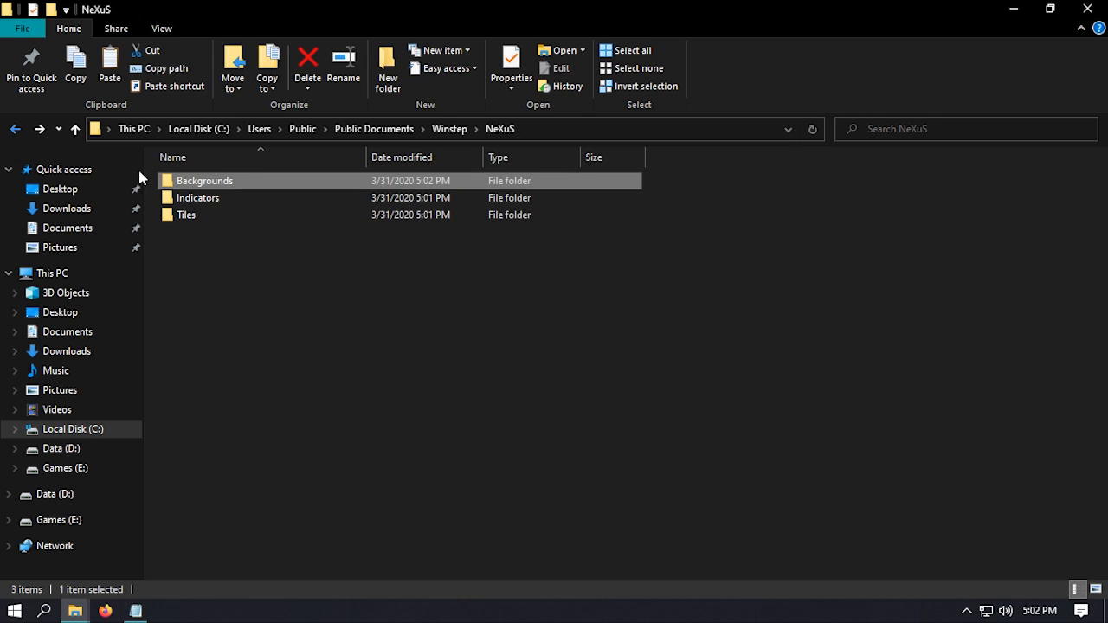
double_click(192, 201)
mouse_move(75, 612)
left_click(82, 554)
left_click(14, 128)
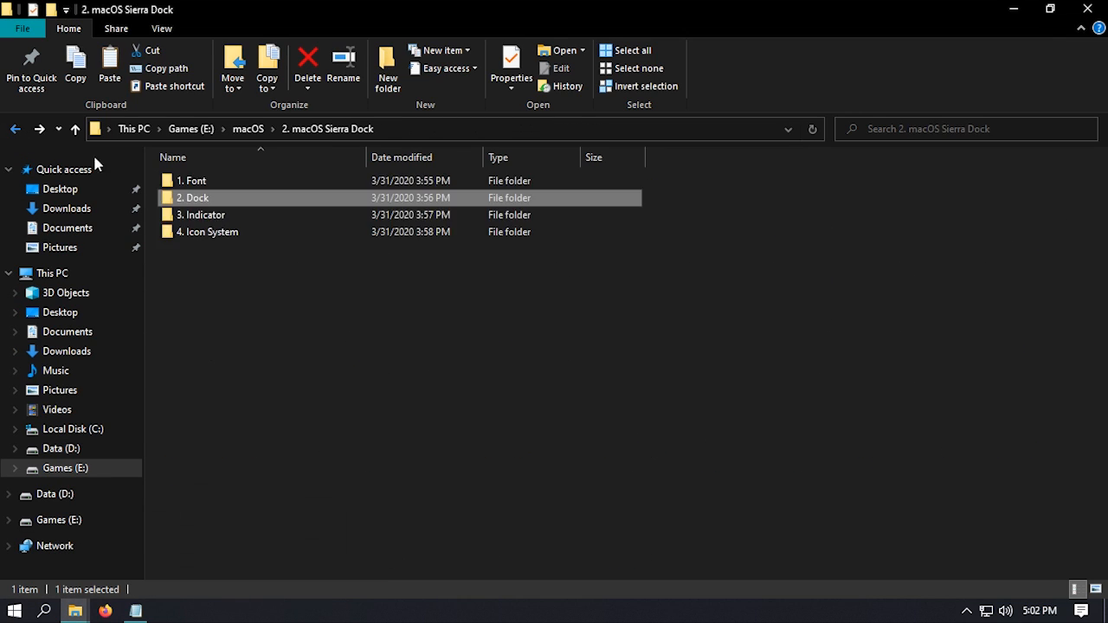
double_click(206, 216)
left_click(188, 191)
right_click(188, 191)
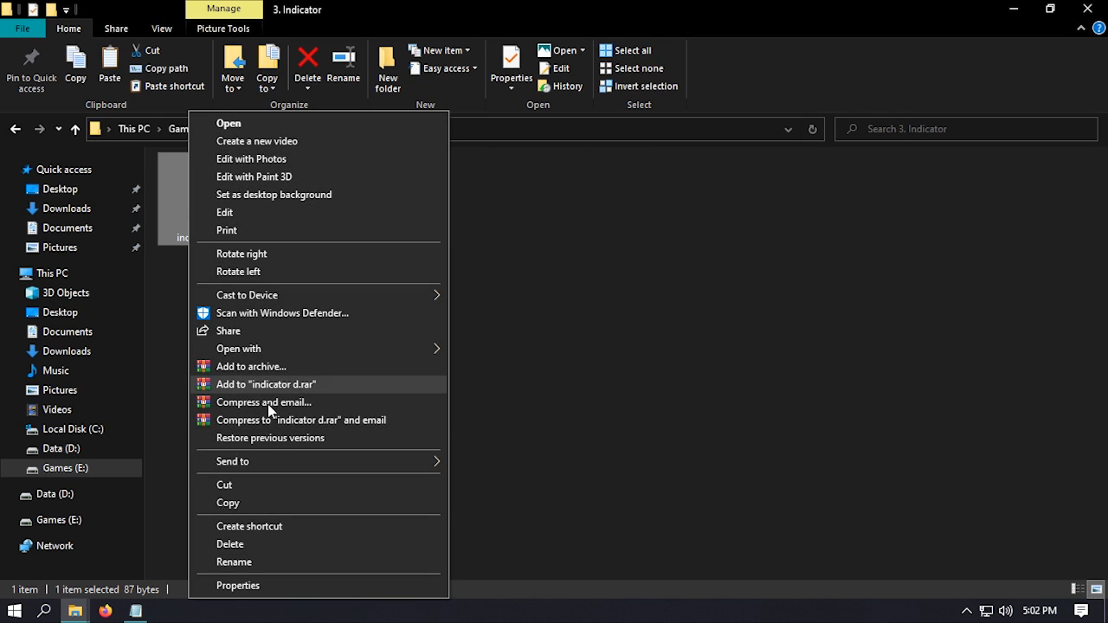
left_click(255, 502)
mouse_move(75, 611)
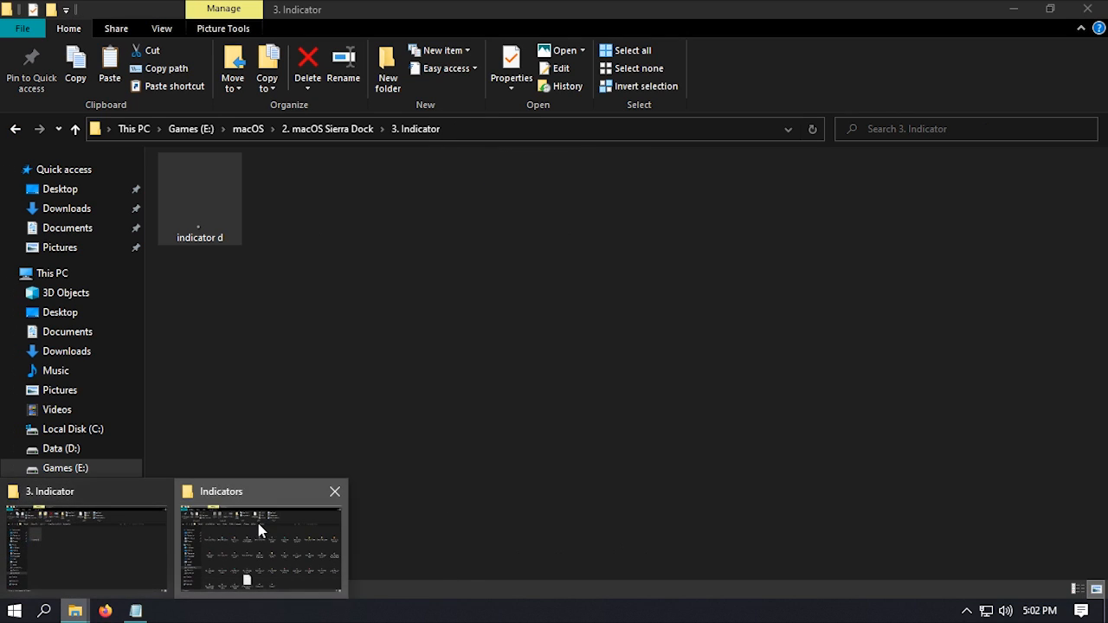
left_click(257, 529)
right_click(773, 528)
left_click(811, 403)
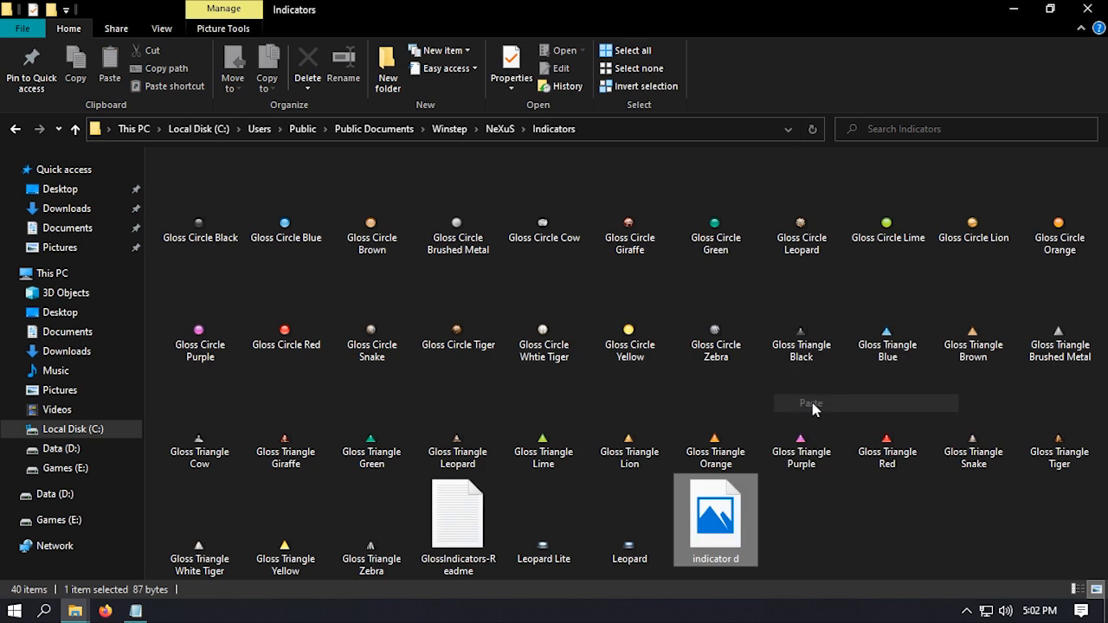
left_click(14, 128)
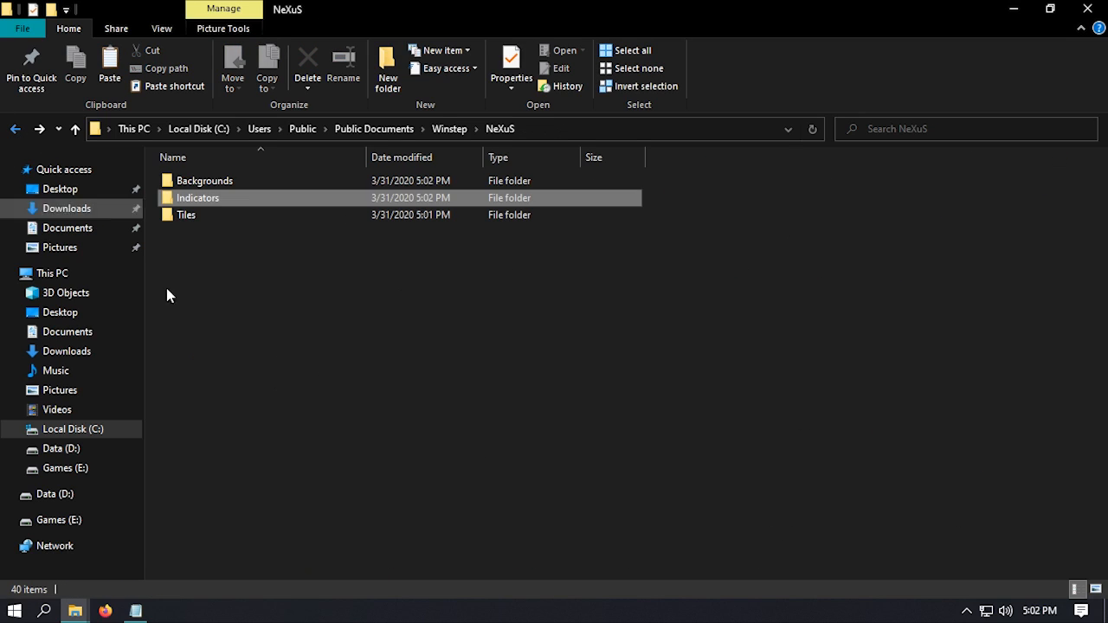
Step: Check step 5 of the Cara Install notes and create a folder named Dock in Local Disk (C:)
left_click(146, 612)
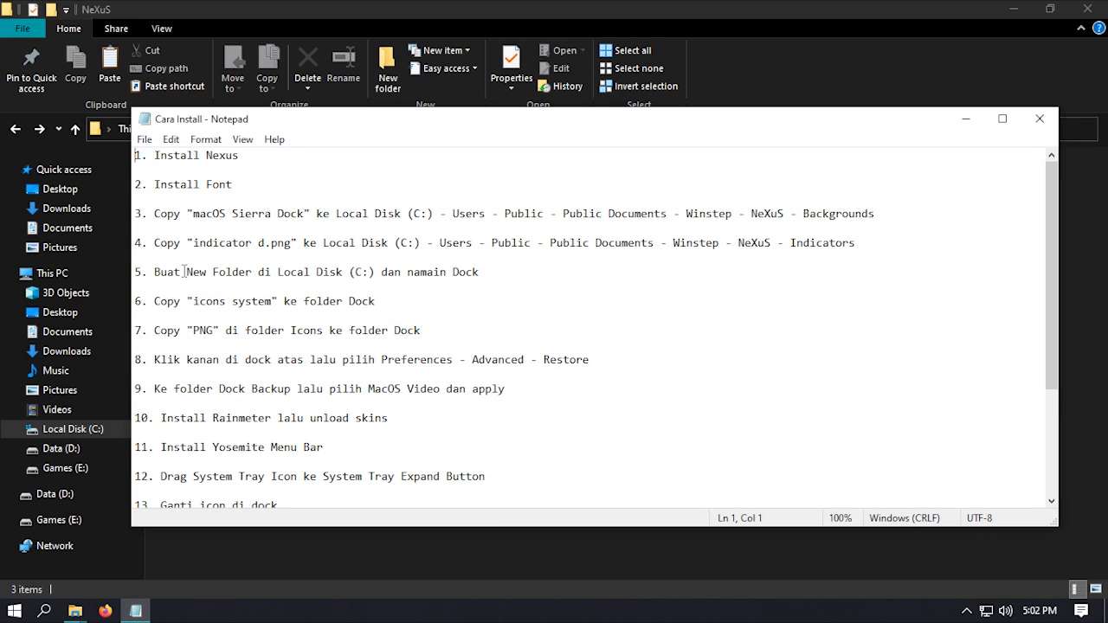
left_click_drag(279, 276, 380, 275)
left_click(531, 276)
left_click(257, 551)
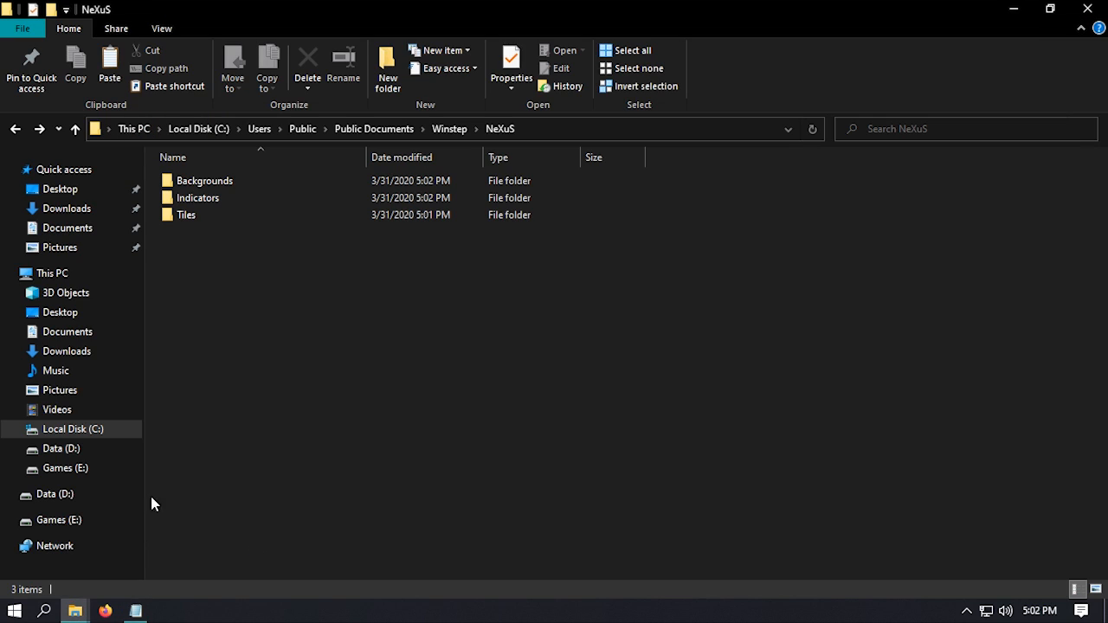
left_click(104, 430)
key("ctrl+shift+n")
type("Dock")
key("Return")
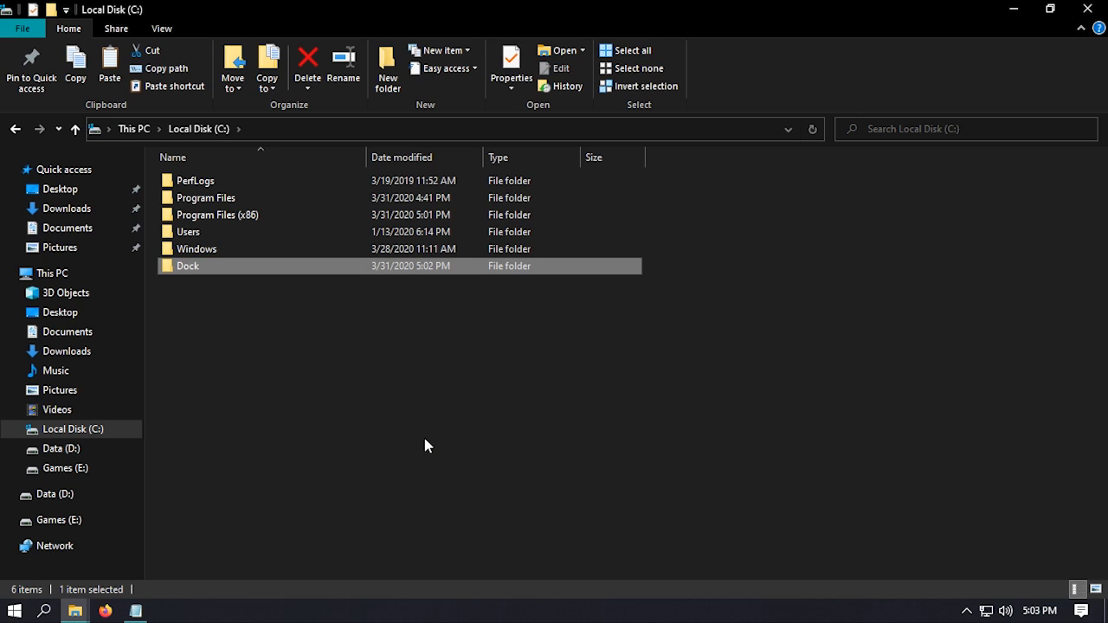
Step: Open the new Dock folder, check step 6 of the notes, and copy the icons system folder from 4. Icon System into Dock
key("Return")
left_click(136, 612)
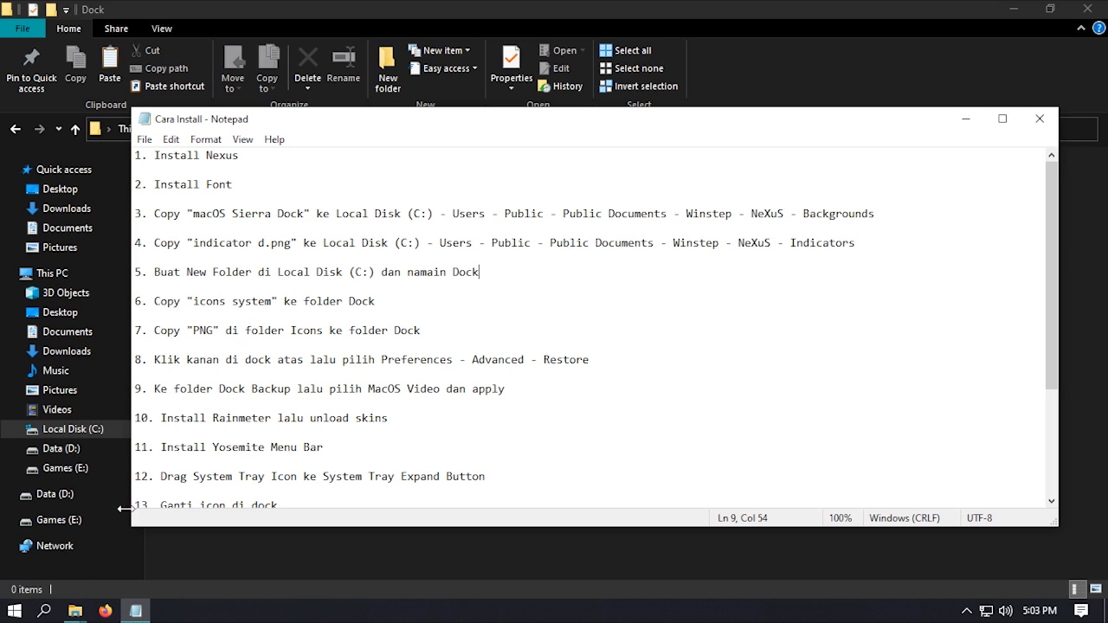
mouse_move(87, 611)
left_click(87, 543)
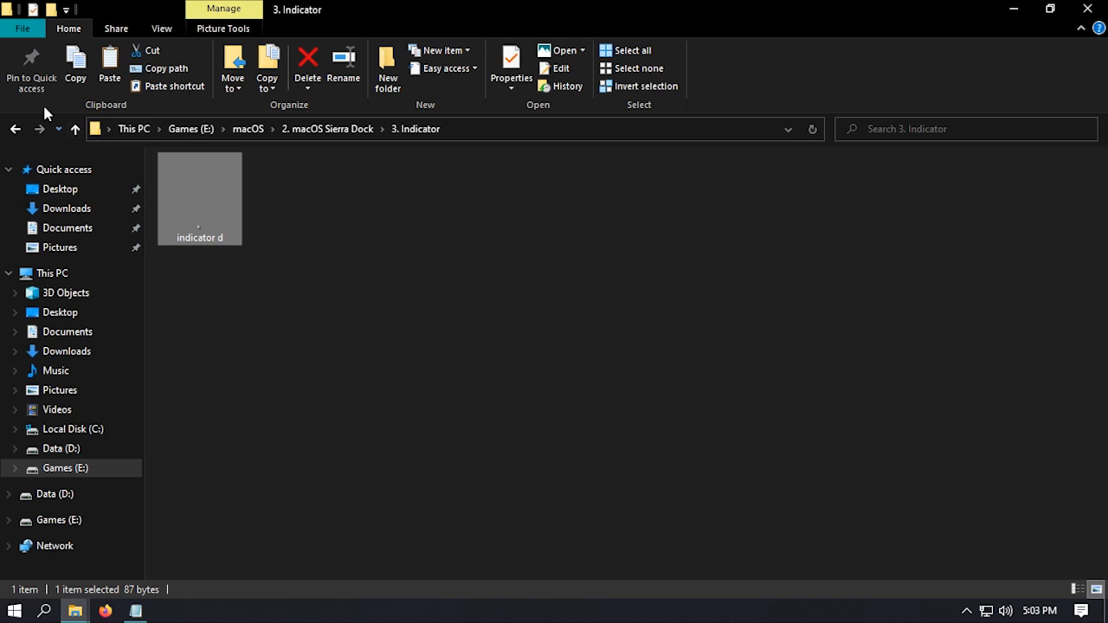
left_click(14, 128)
double_click(195, 234)
left_click(199, 183)
right_click(197, 183)
left_click(269, 486)
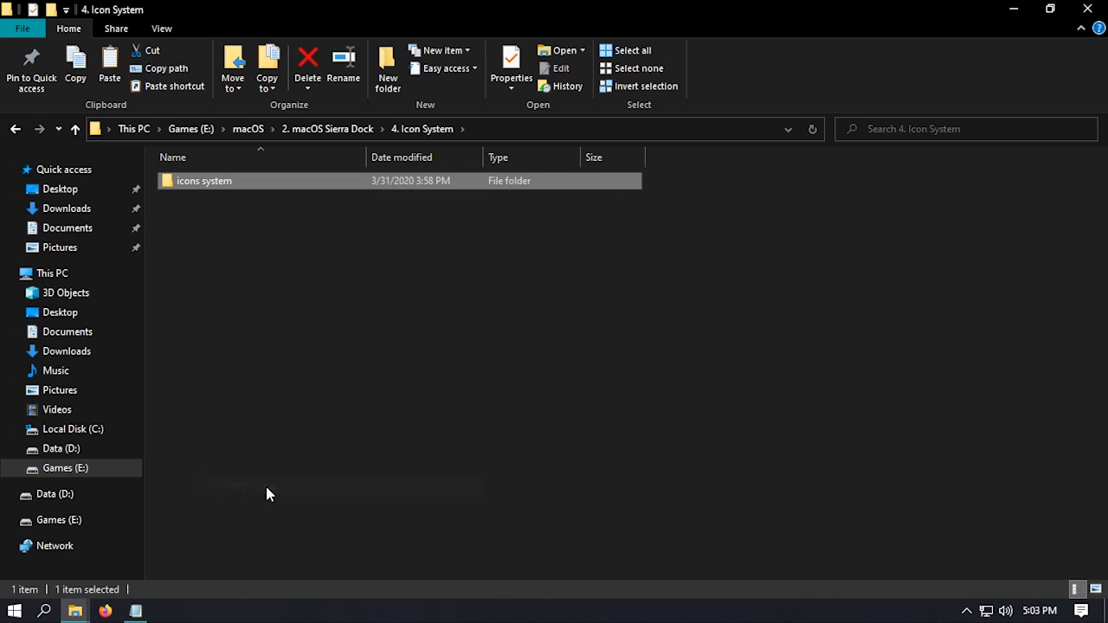
mouse_move(86, 606)
left_click(225, 567)
right_click(257, 422)
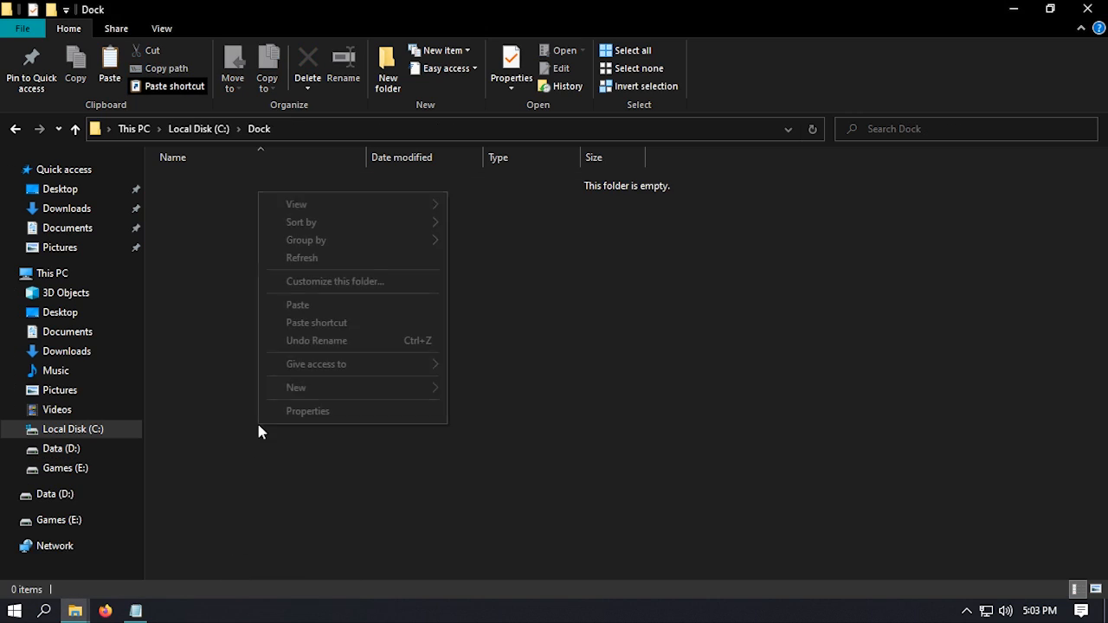
left_click(298, 305)
Step: Copy the PNG folder from E:\macOS\3. Icon into the Dock folder on Local Disk (C:)
mouse_move(76, 611)
left_click(76, 543)
left_click(15, 128)
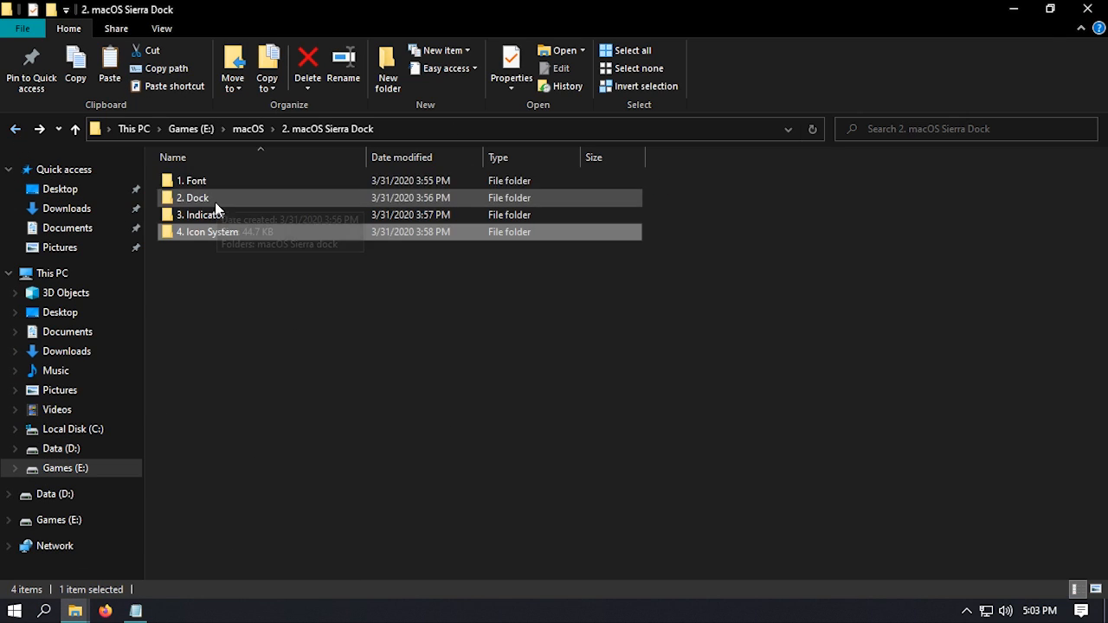
left_click(15, 128)
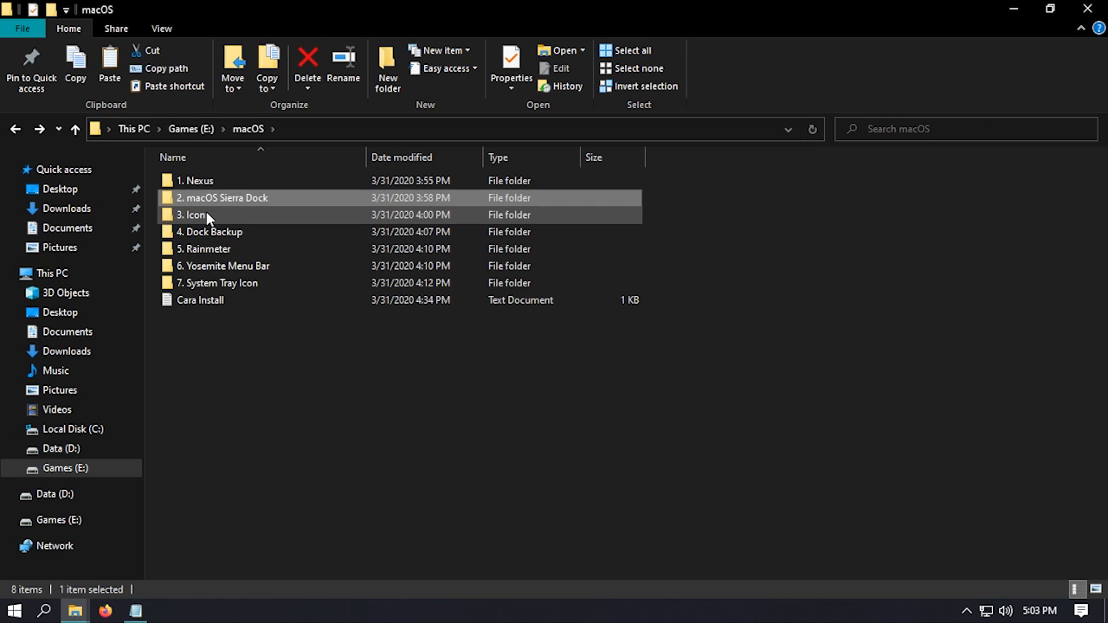
double_click(206, 216)
left_click(199, 183)
right_click(198, 182)
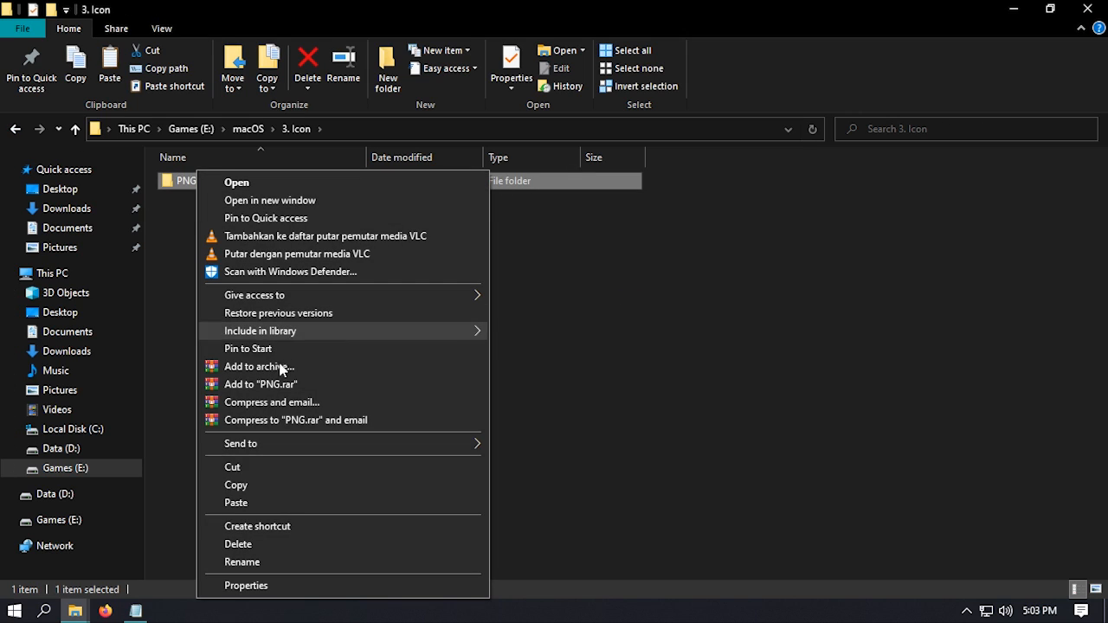
left_click(251, 484)
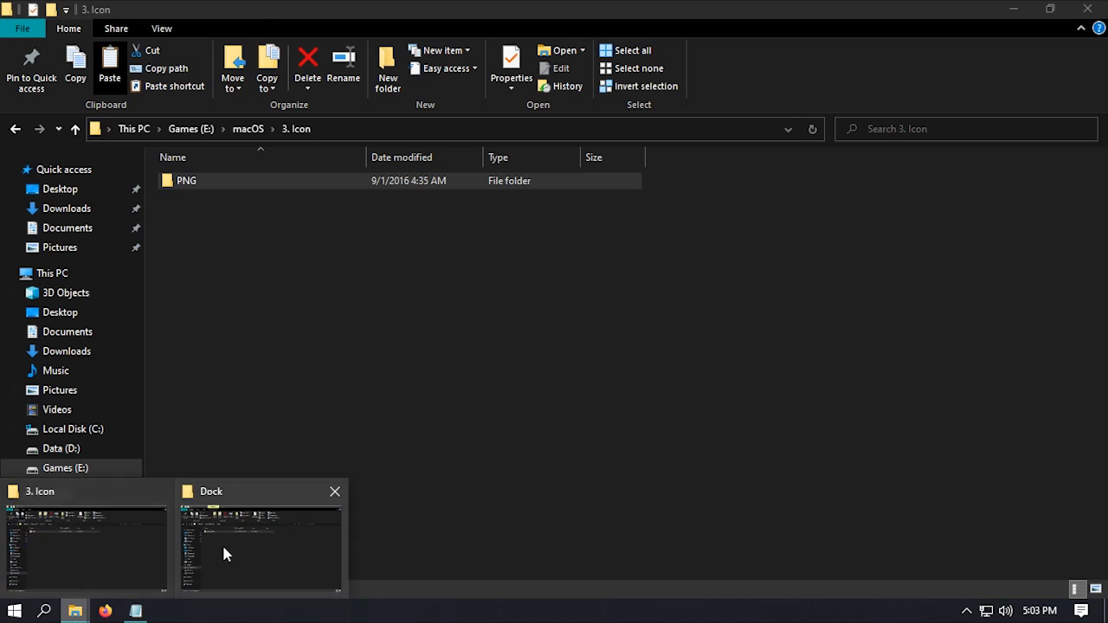
left_click(216, 545)
left_click(238, 438)
right_click(237, 438)
left_click(291, 323)
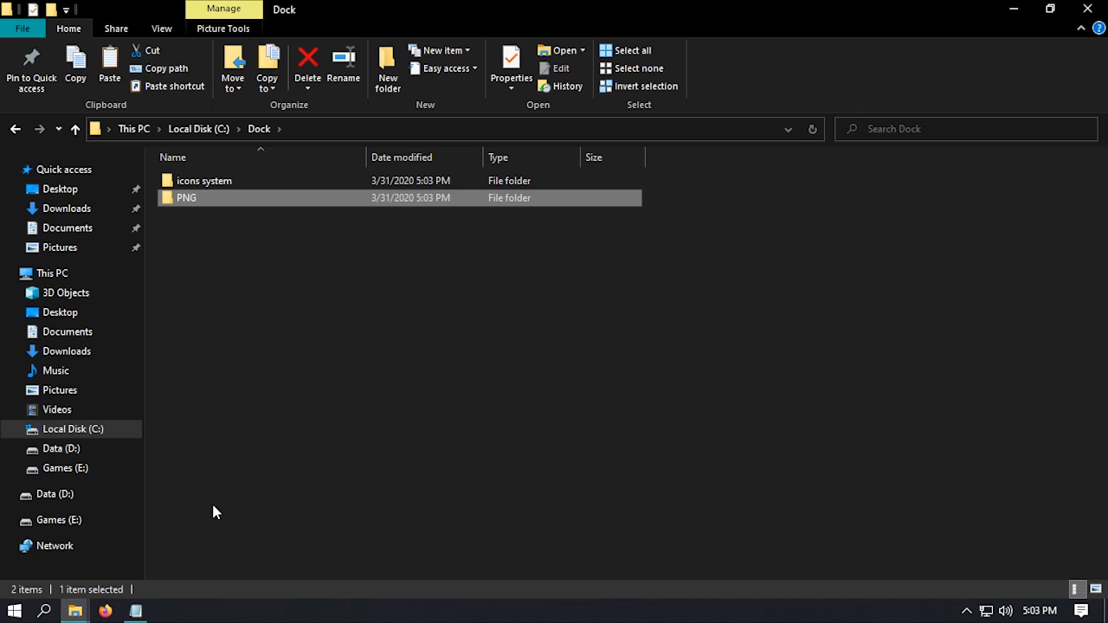
Step: Minimize the File Explorer and notes windows and launch Nexus from the desktop
left_click(1009, 8)
left_click(1010, 8)
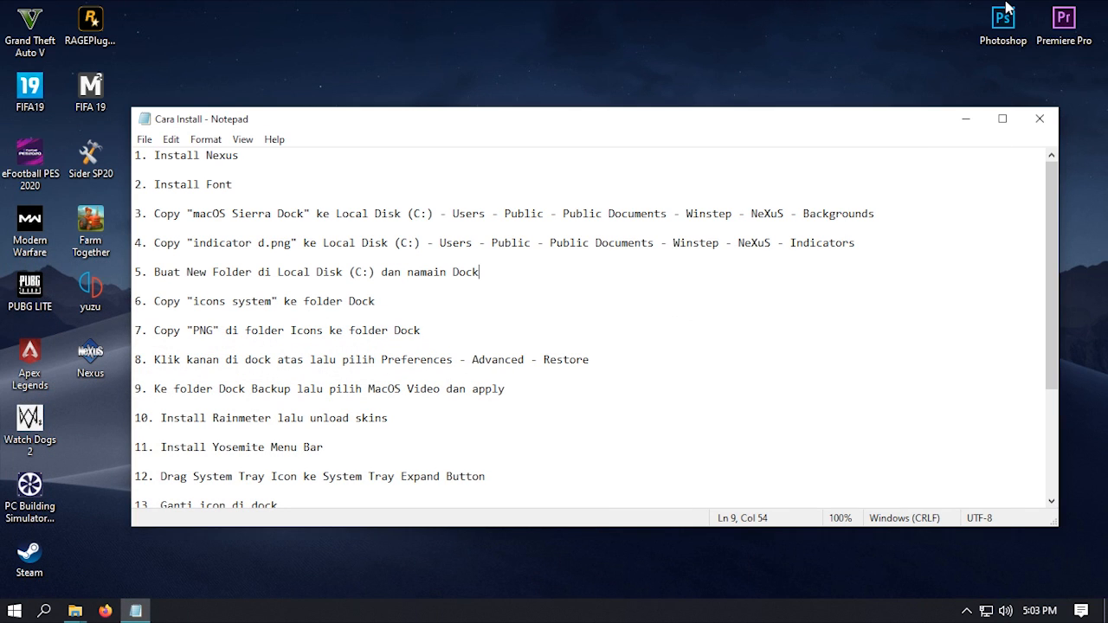
left_click(967, 118)
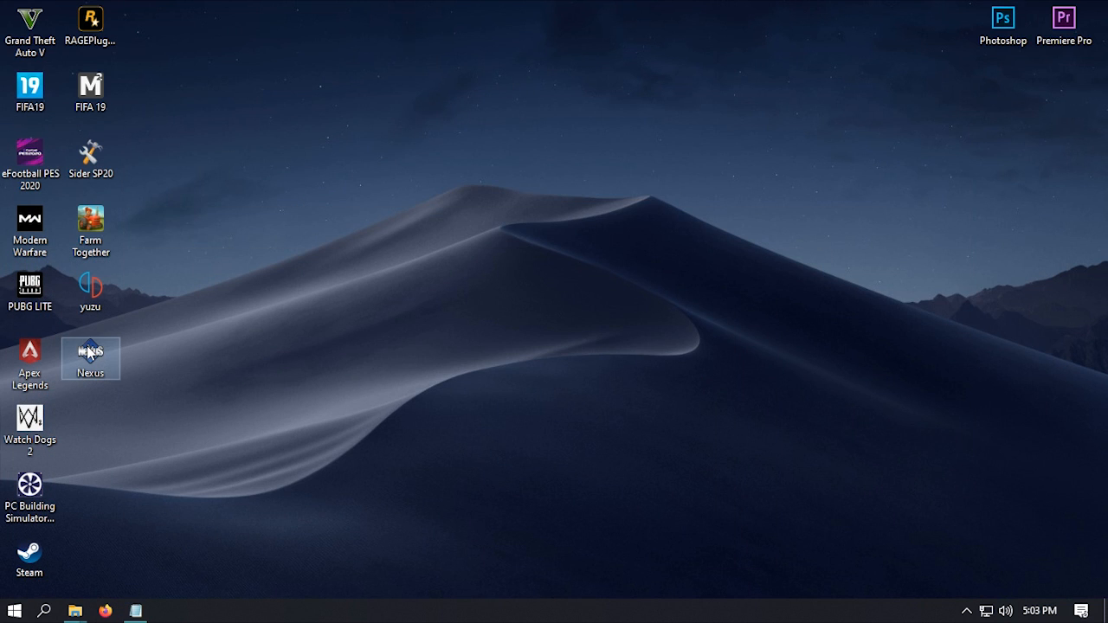
double_click(93, 352)
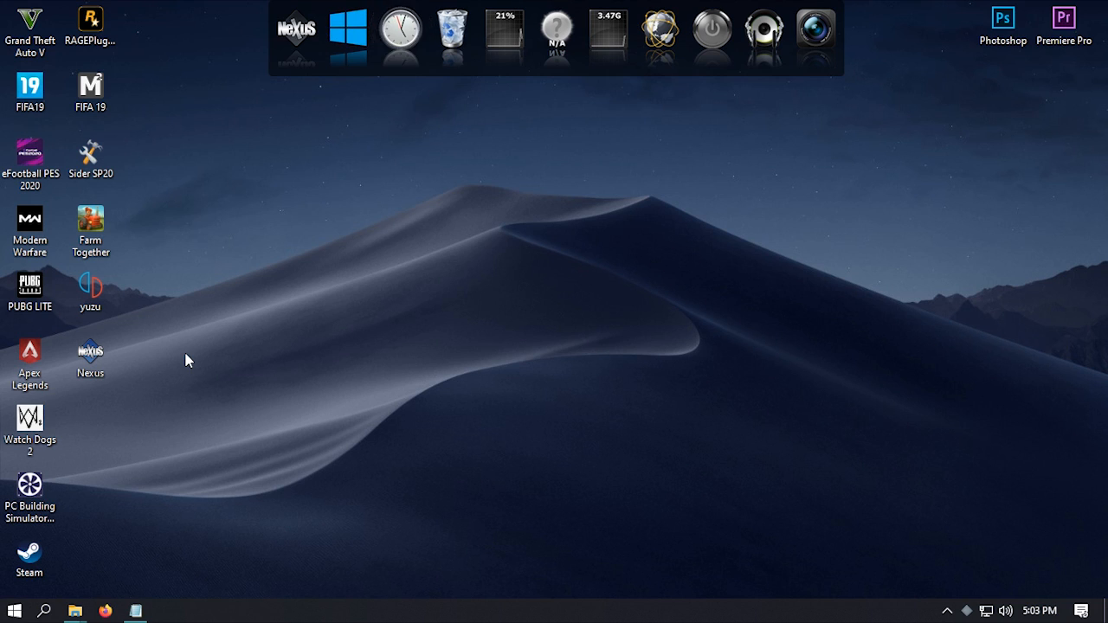
Step: Check step 8 of the notes, restore the NeXuS settings from the MacOS Video backup in E:\macOS\4. Dock Backup, and apply the preferences
left_click(141, 608)
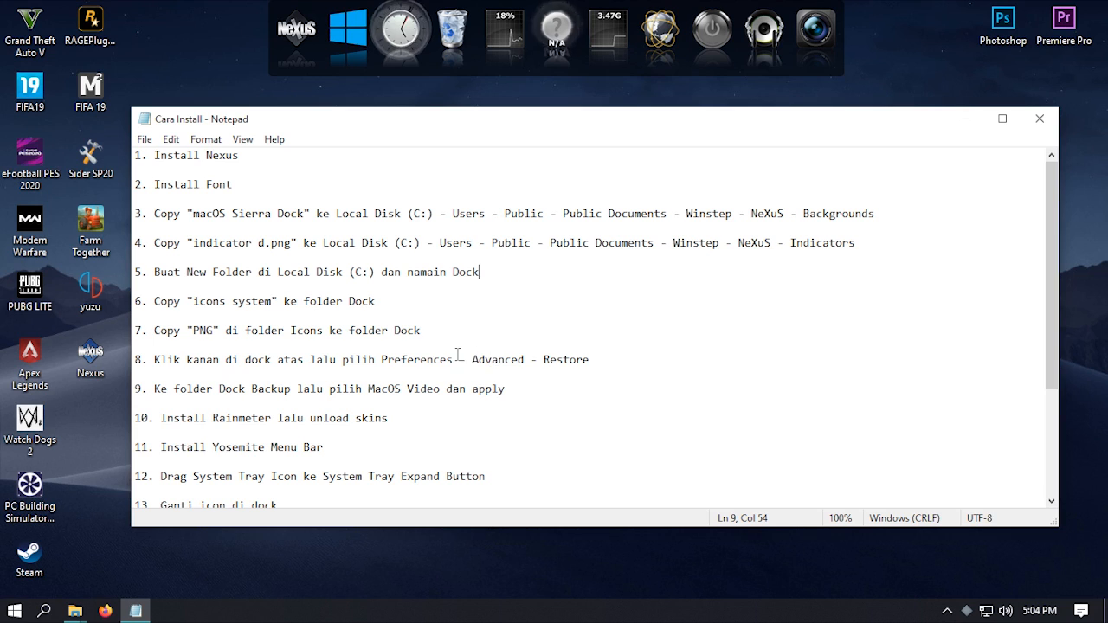
key("super+d")
right_click(740, 71)
left_click(782, 98)
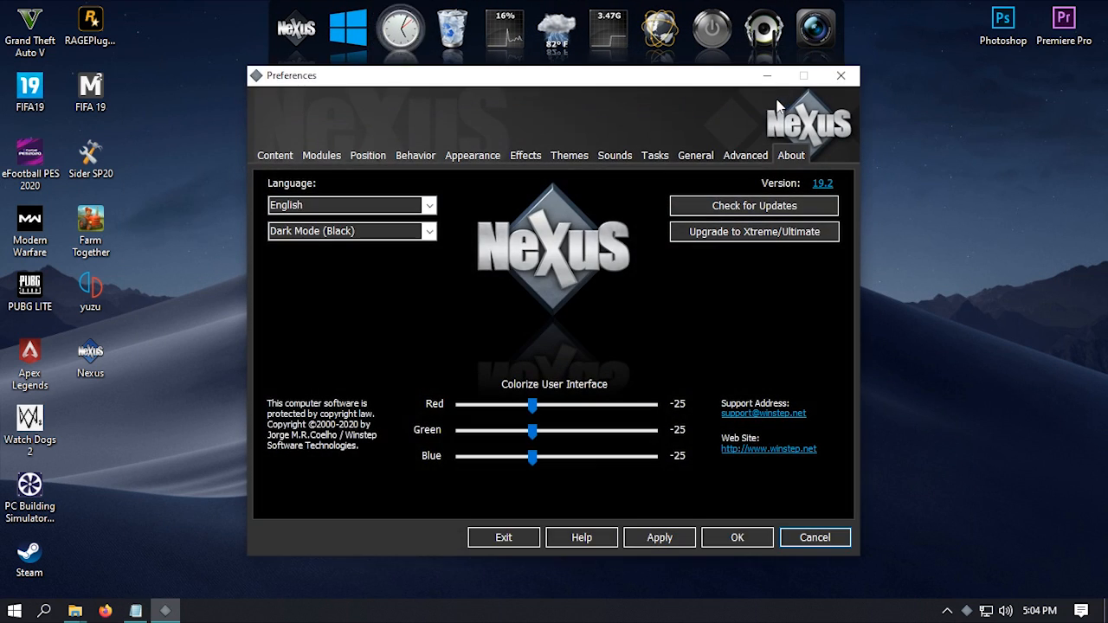
left_click(750, 156)
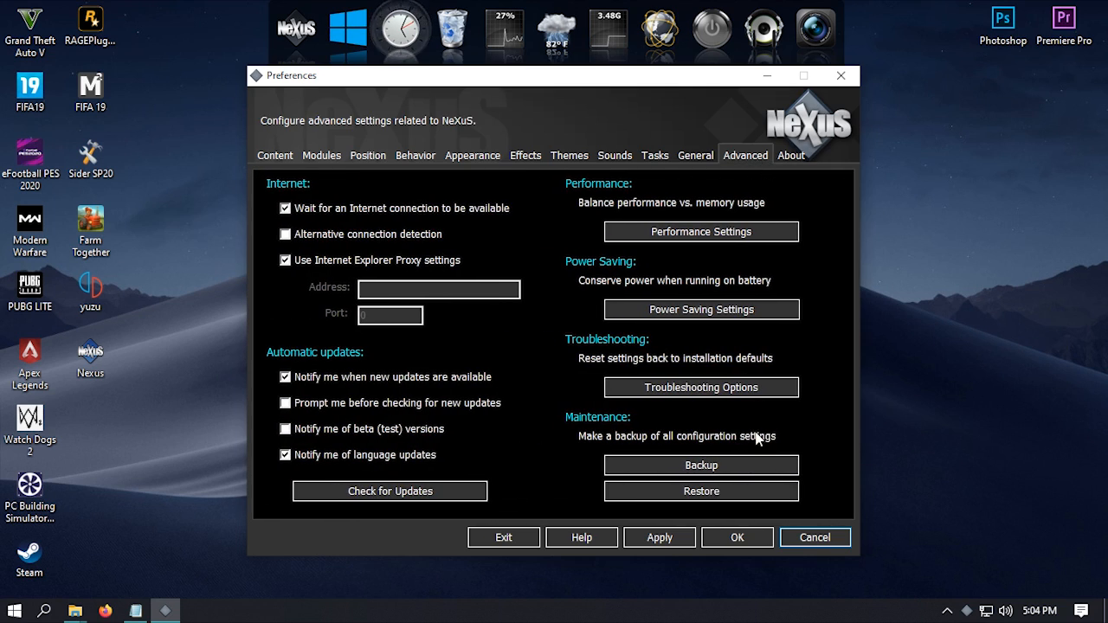
left_click(699, 493)
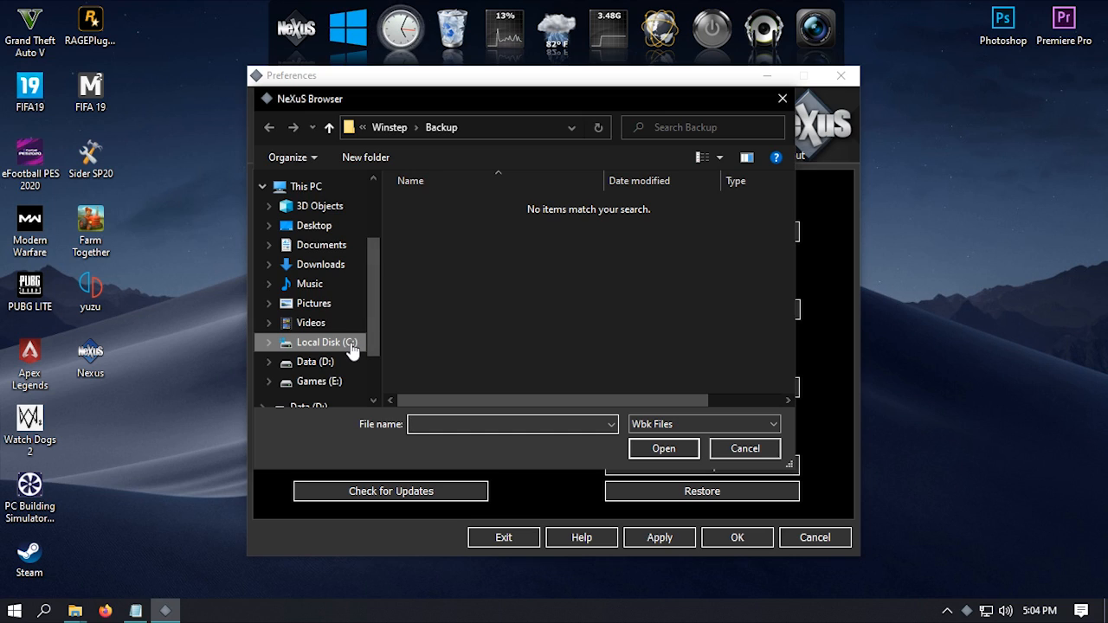
left_click(333, 382)
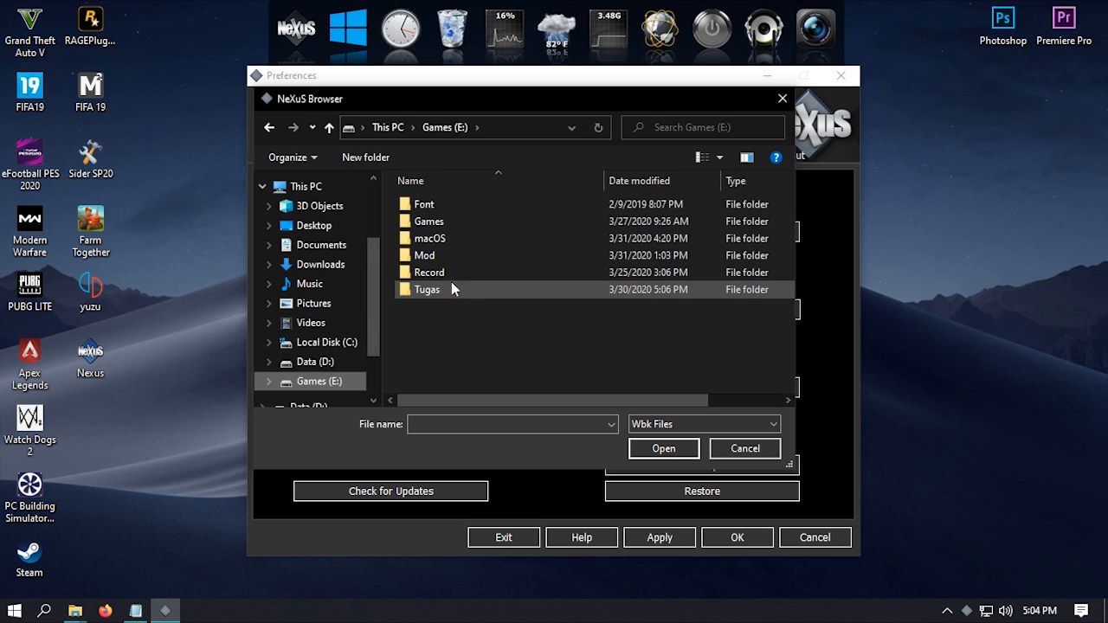
double_click(442, 249)
double_click(449, 252)
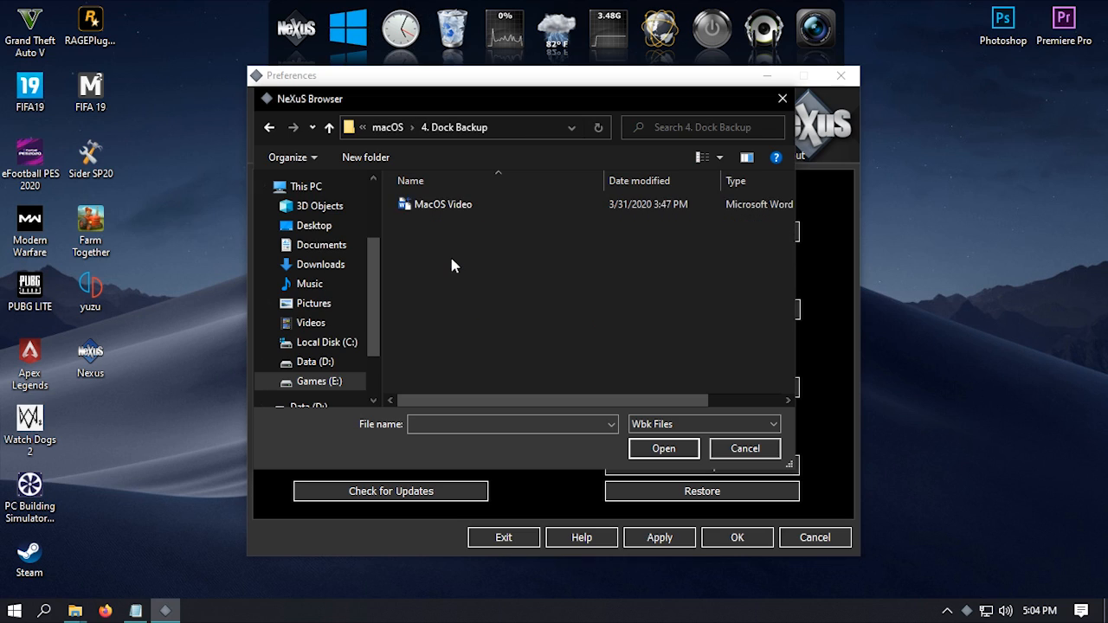
double_click(442, 206)
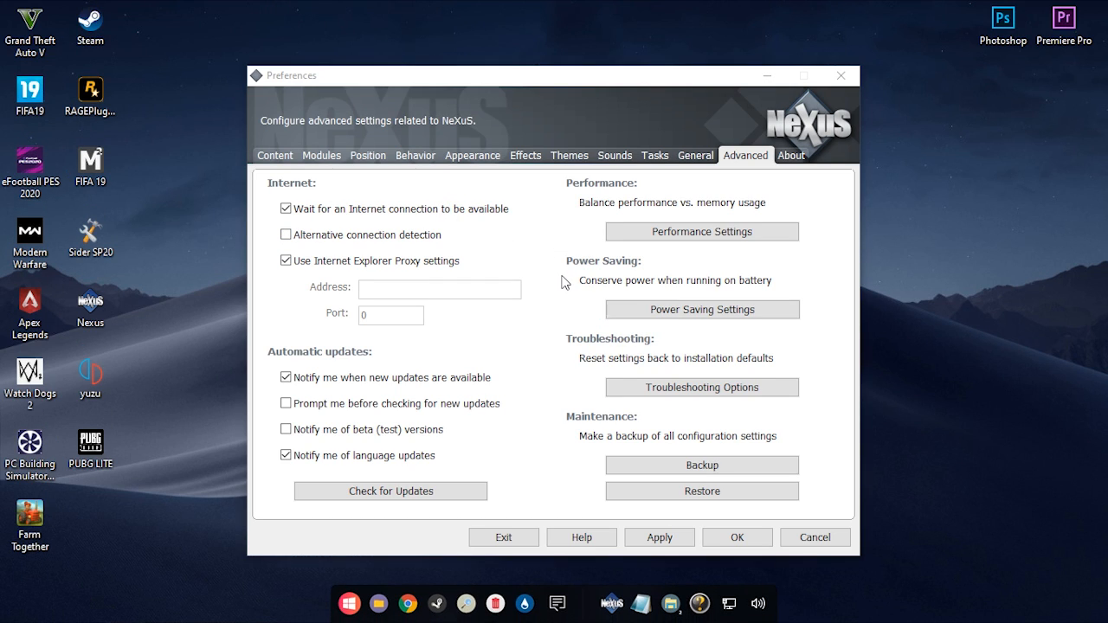
left_click(678, 537)
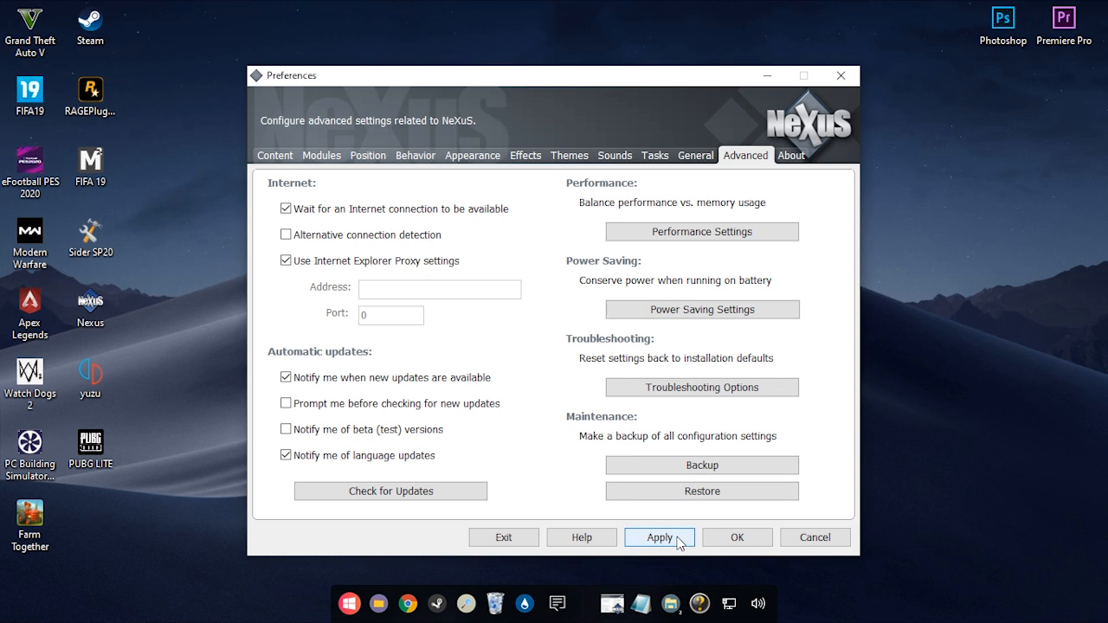
left_click(737, 537)
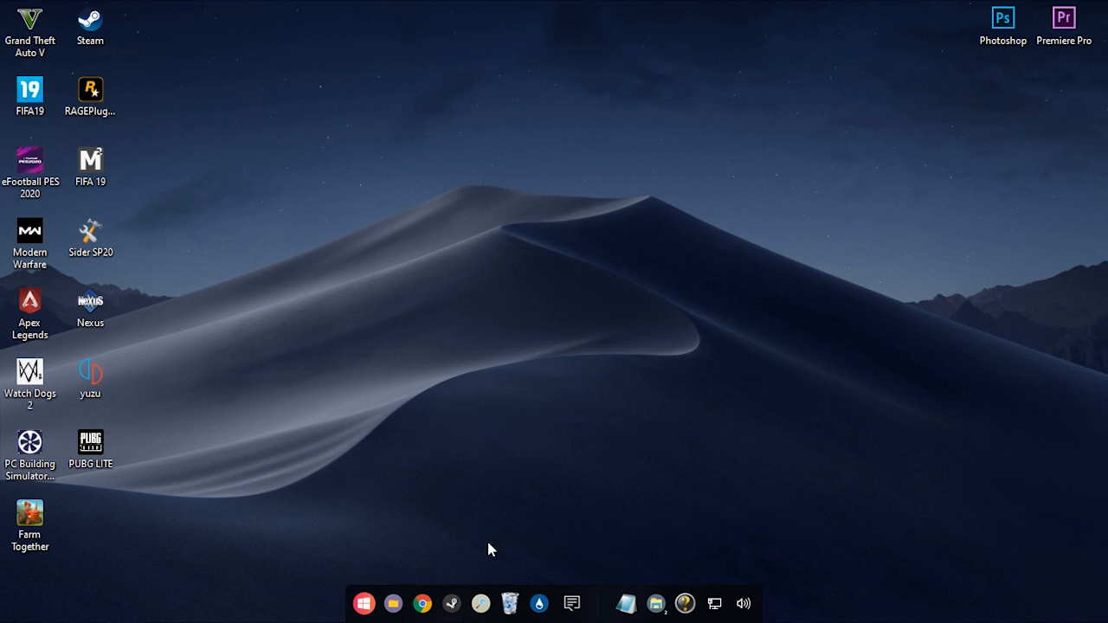
Step: Read the remaining Cara Install steps and open the 5. Rainmeter folder inside E:\macOS
left_click(627, 603)
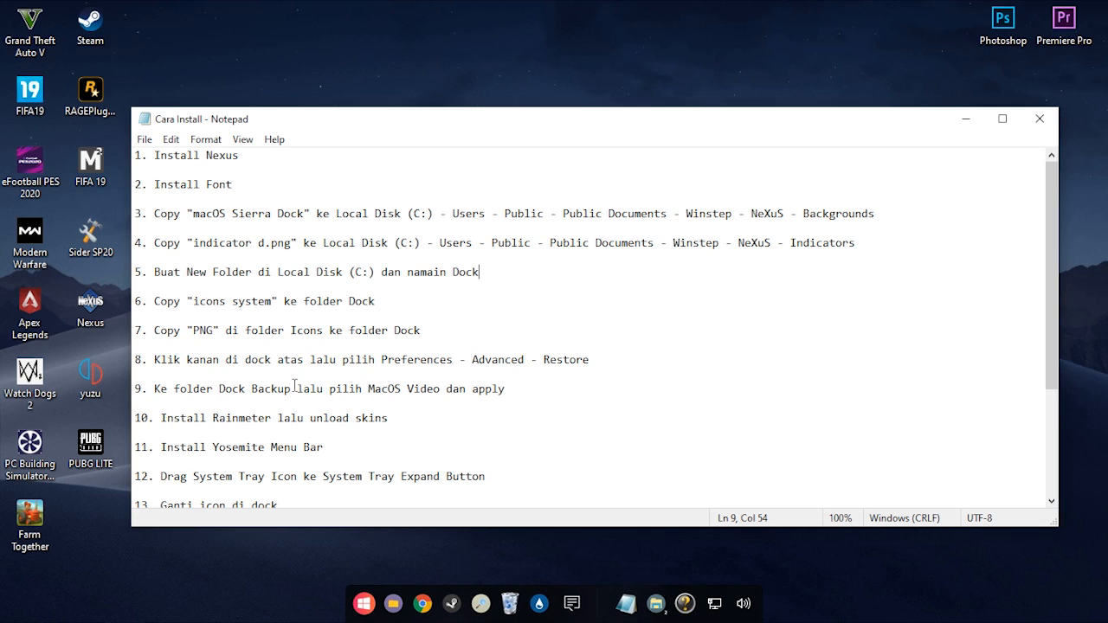
scroll(309, 368, "down", 3)
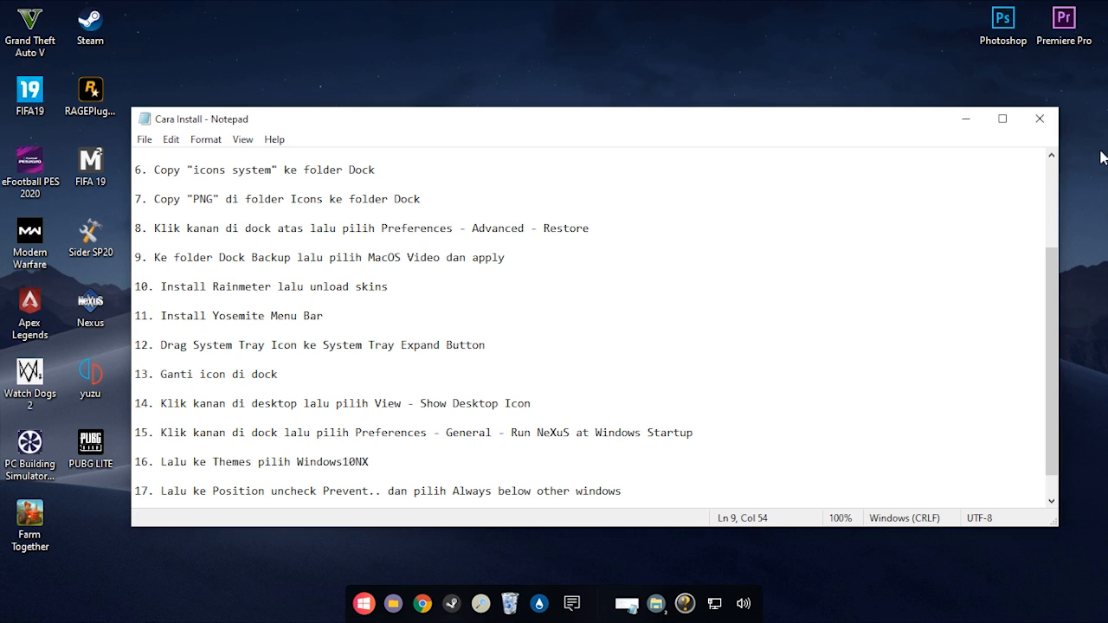
left_click(967, 127)
left_click(656, 603)
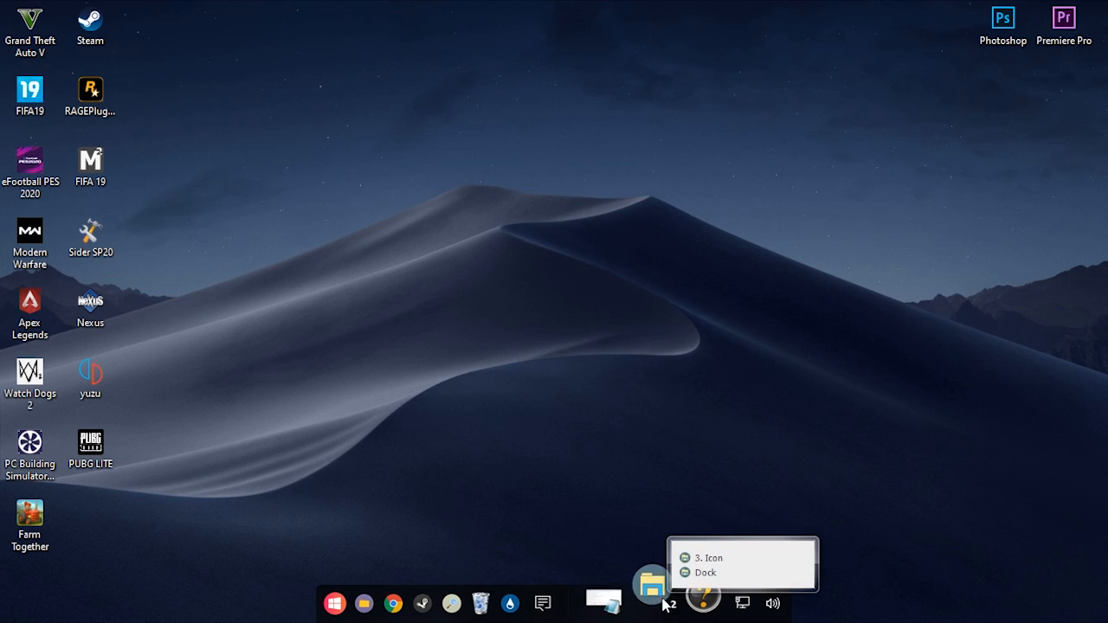
left_click(702, 558)
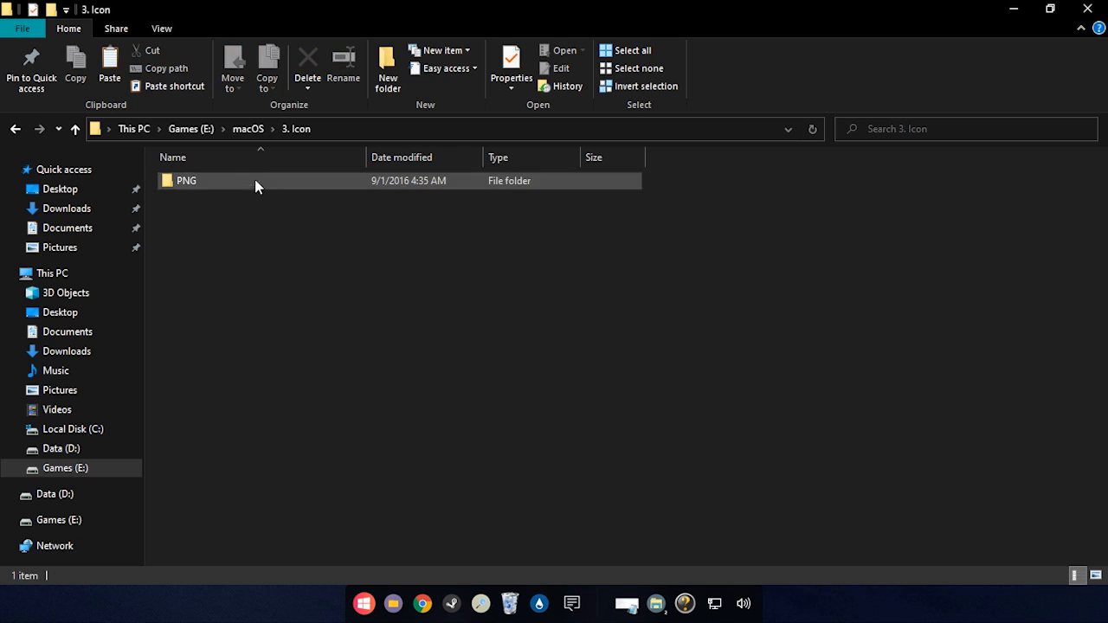
left_click(249, 130)
double_click(217, 249)
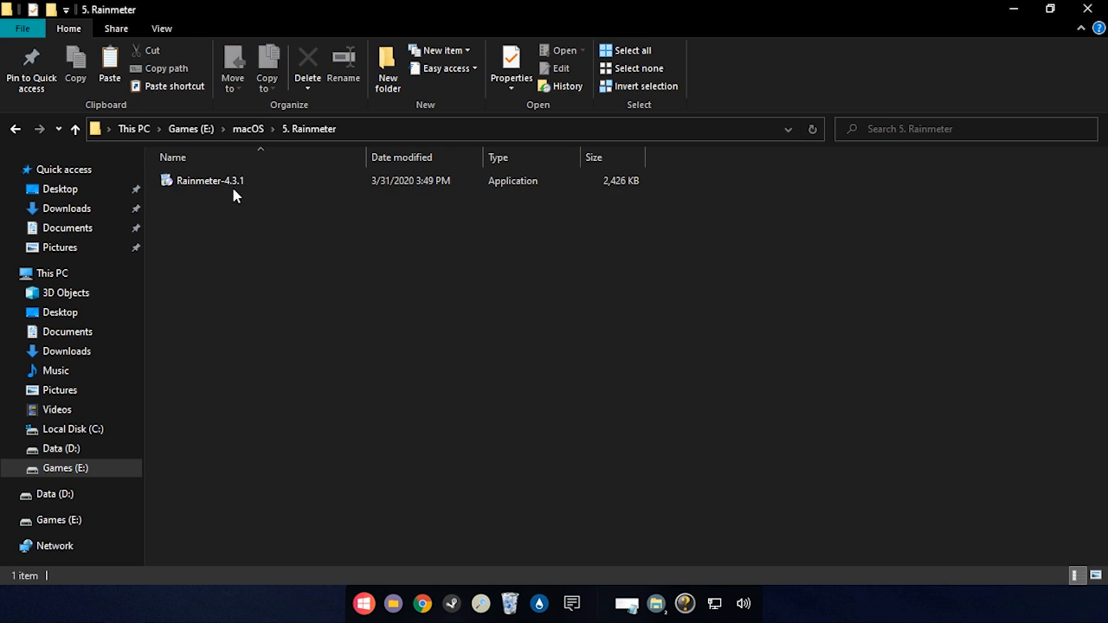
Step: Install Rainmeter-4.3.1 using the standard installation, with Run Rainmeter enabled at the end of setup
double_click(207, 181)
left_click(547, 334)
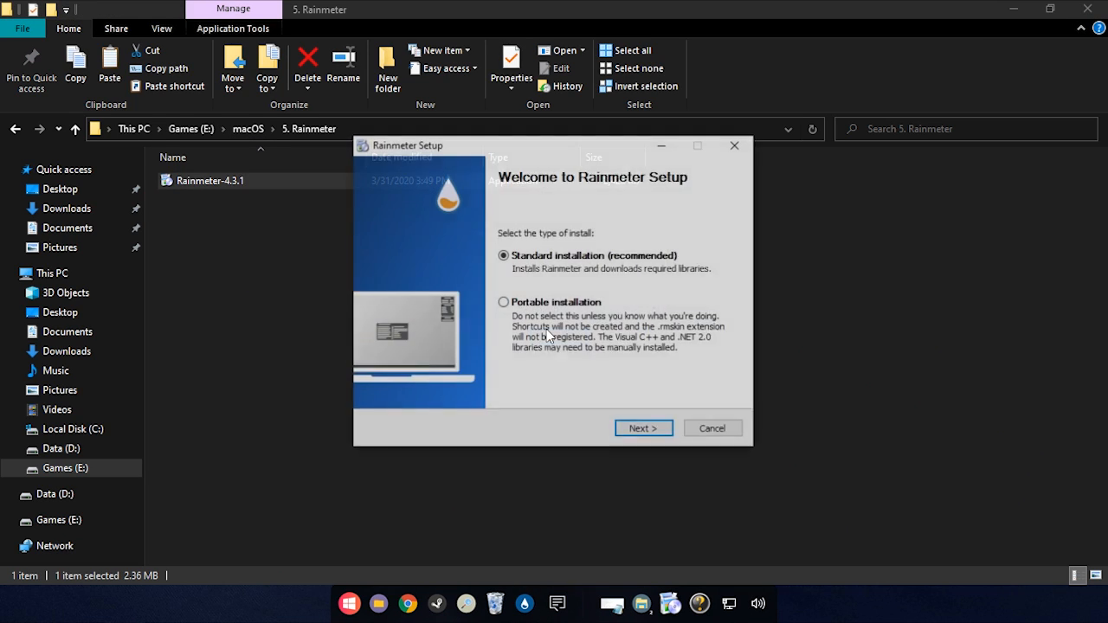
left_click(641, 430)
left_click(637, 430)
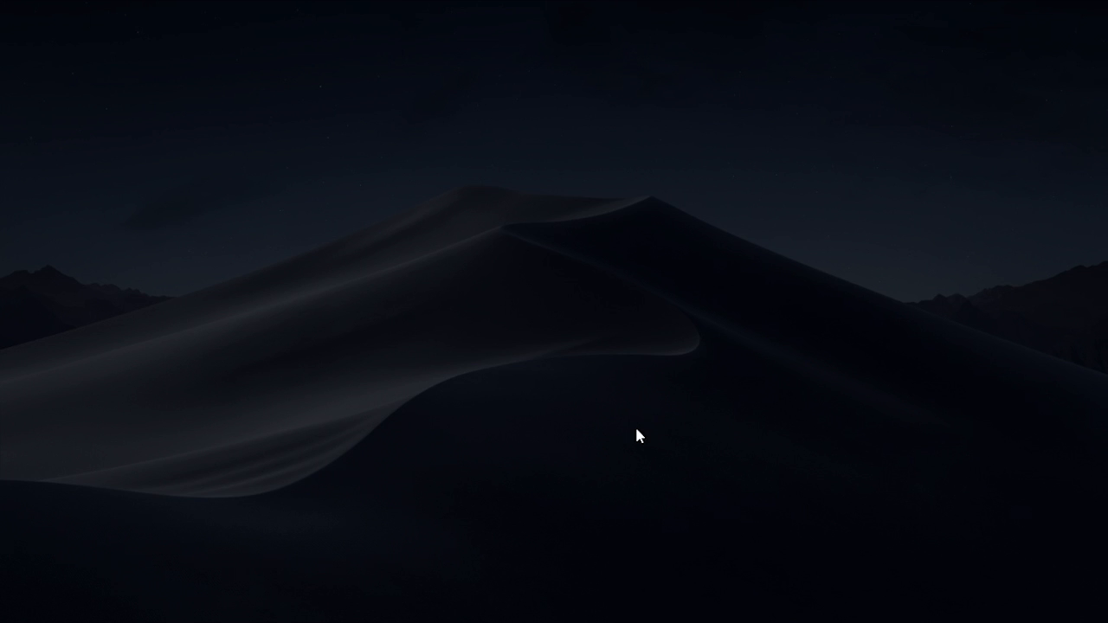
left_click(539, 414)
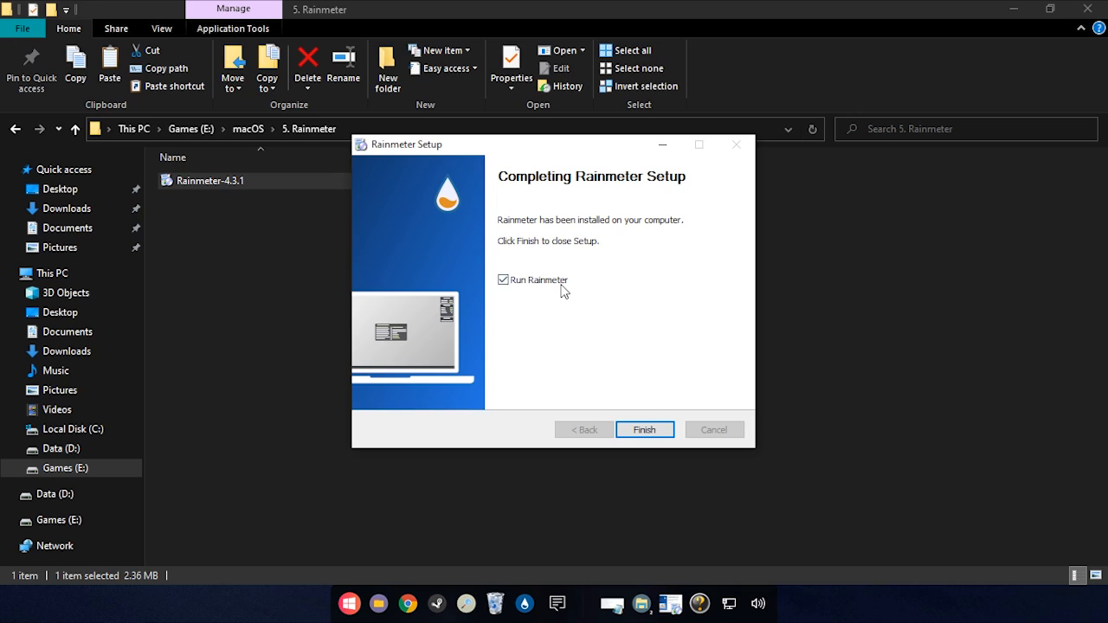
left_click(636, 424)
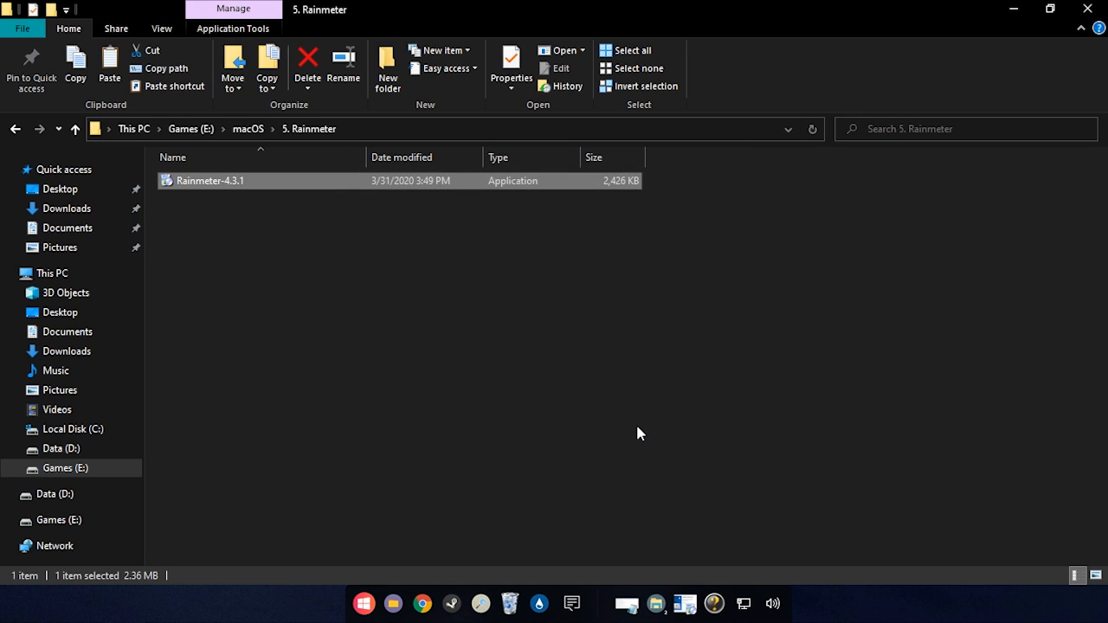
left_click(637, 432)
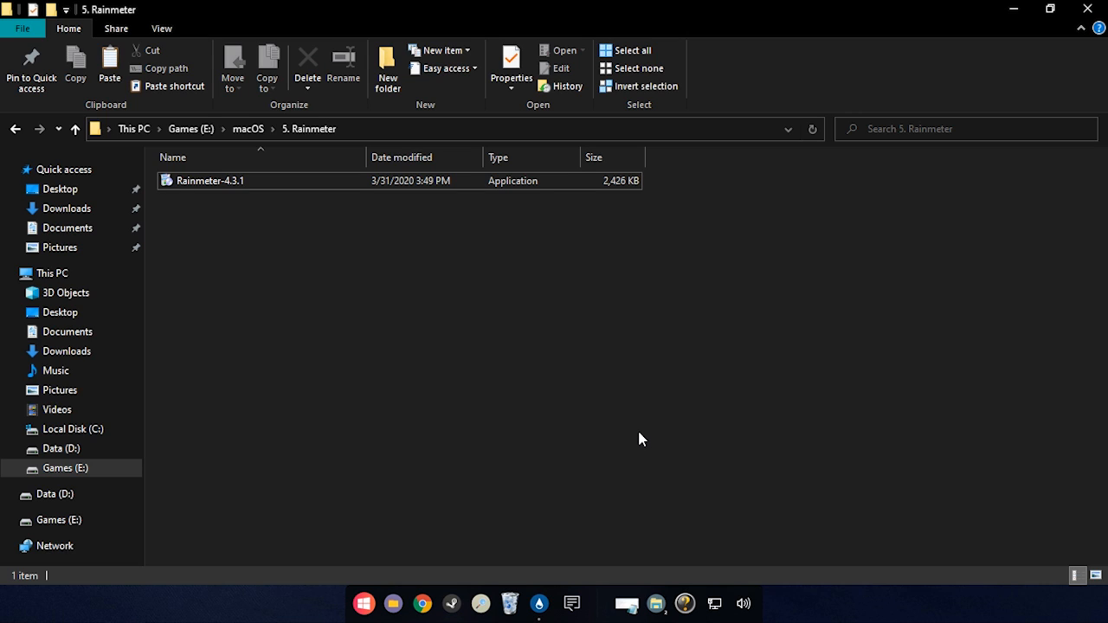
Step: Check steps 10 and 11 of the notes, minimize the open windows, and return File Explorer to the macOS folder
left_click(627, 604)
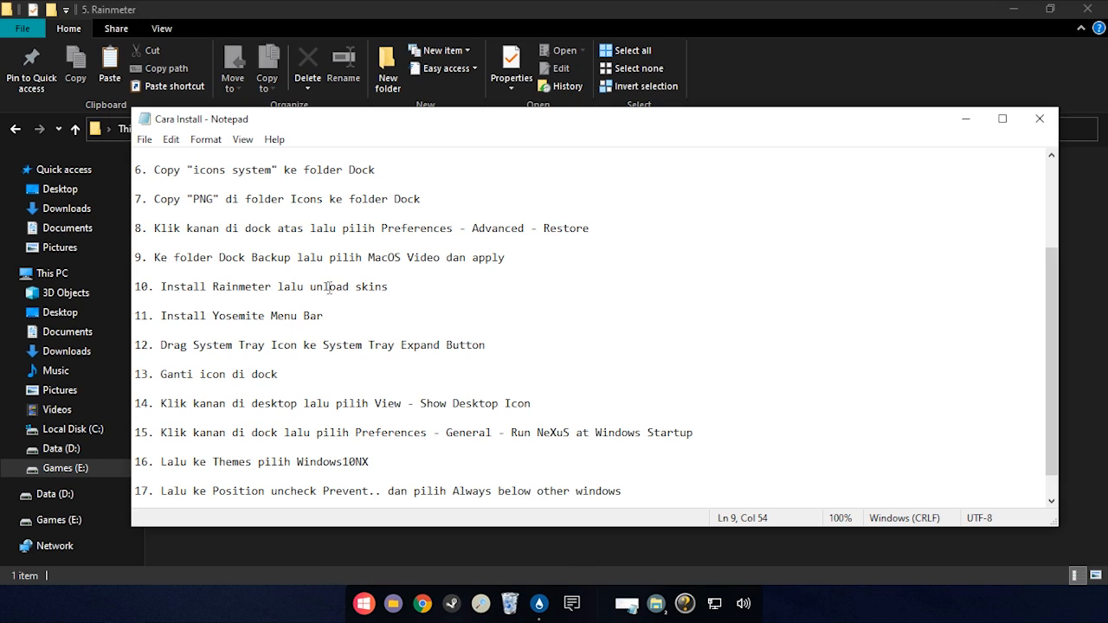
left_click(966, 119)
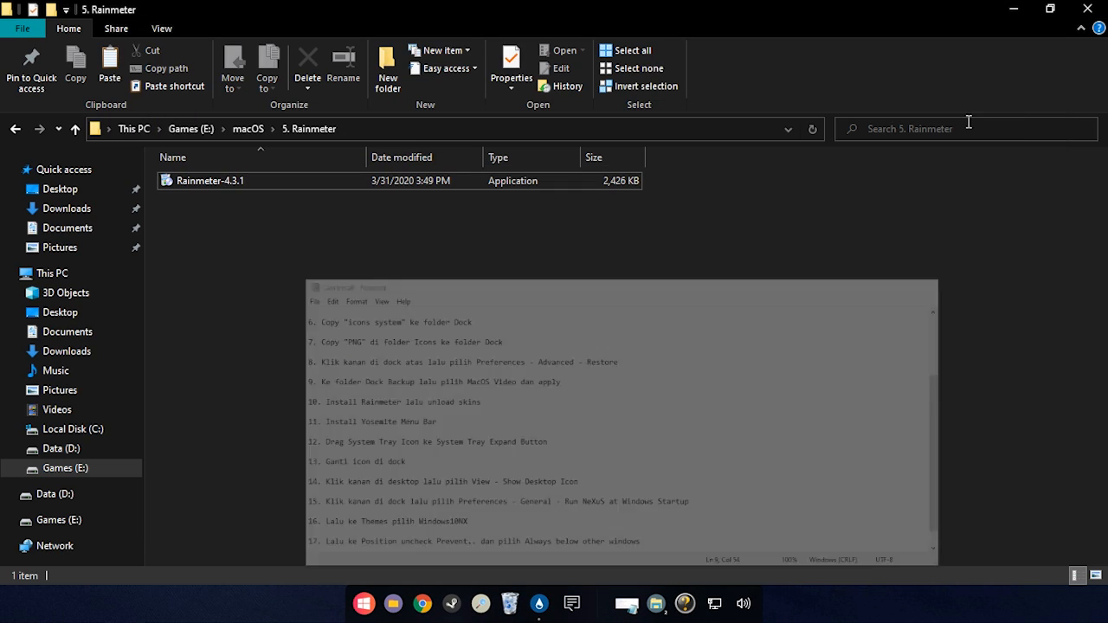
left_click(1001, 10)
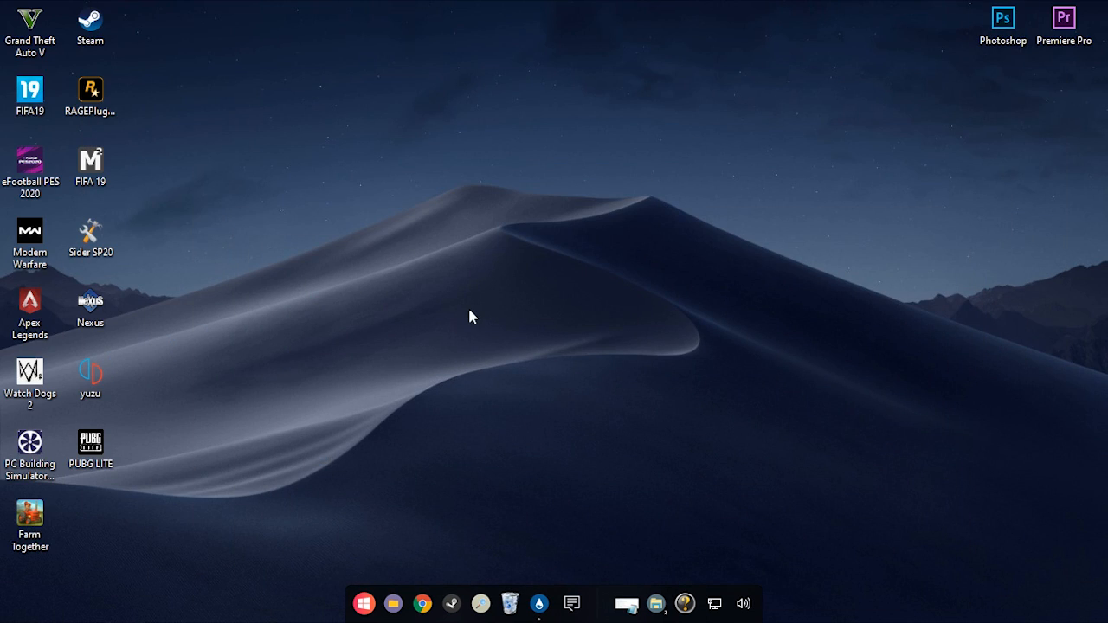
mouse_move(655, 603)
left_click(677, 554)
left_click(259, 131)
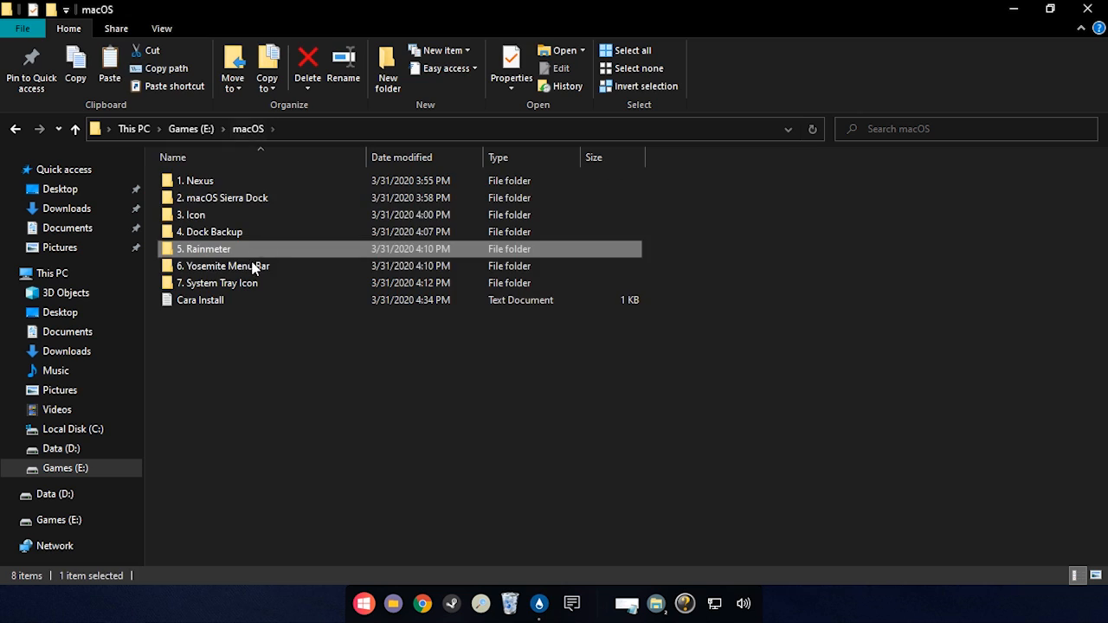
Step: Install the Yosemite Menu Bar skin from the 6. Yosemite Menu Bar folder with its included skins loaded, and return to the macOS folder
double_click(249, 266)
left_click(251, 192)
double_click(251, 185)
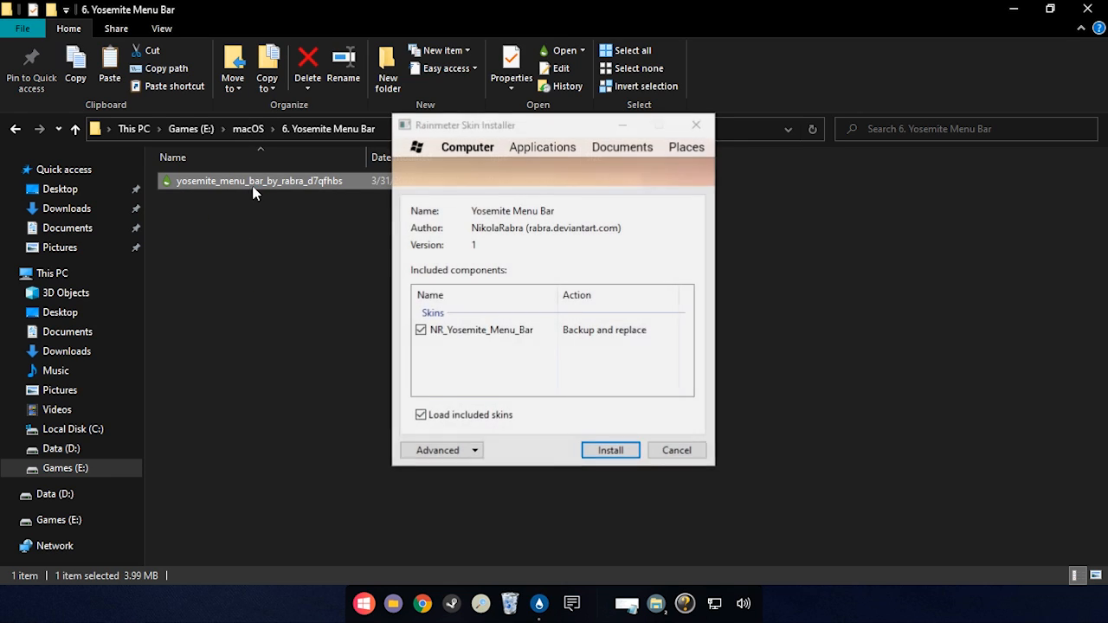
left_click(605, 451)
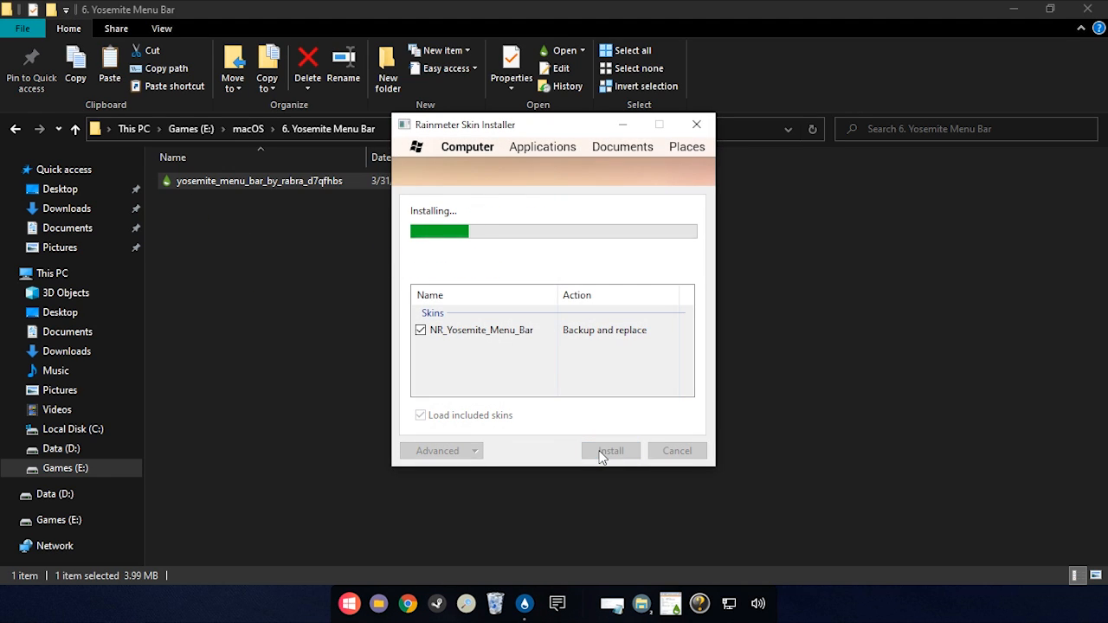
left_click(15, 128)
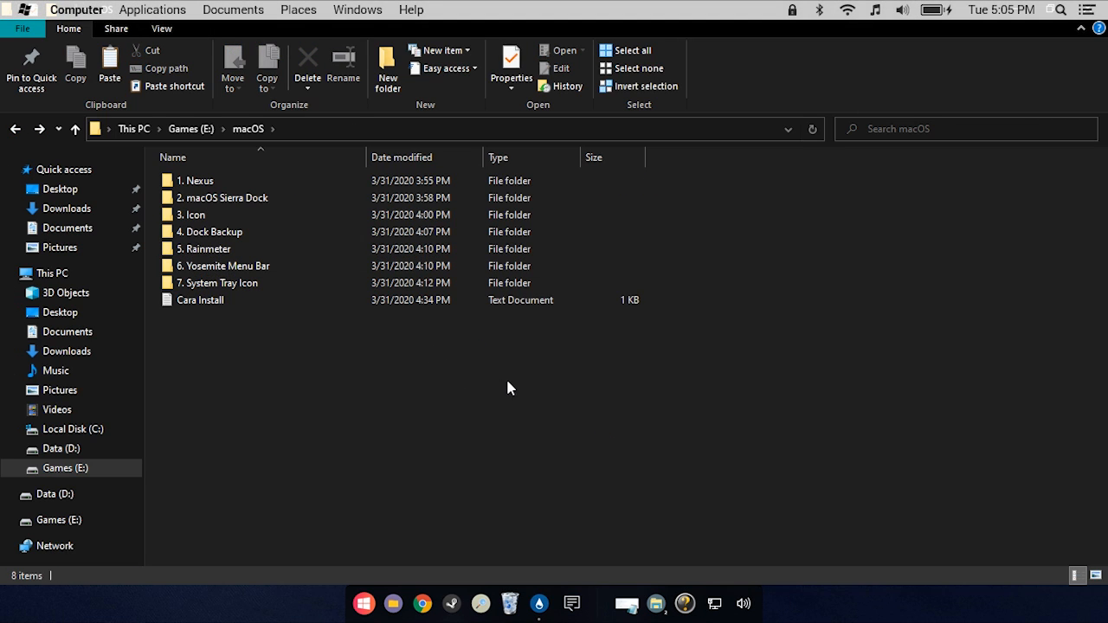
Step: Check step 12 of the notes, apply the image in 7. System Tray Icon to the dock's System Tray Expand Button, and minimize the windows
left_click(626, 604)
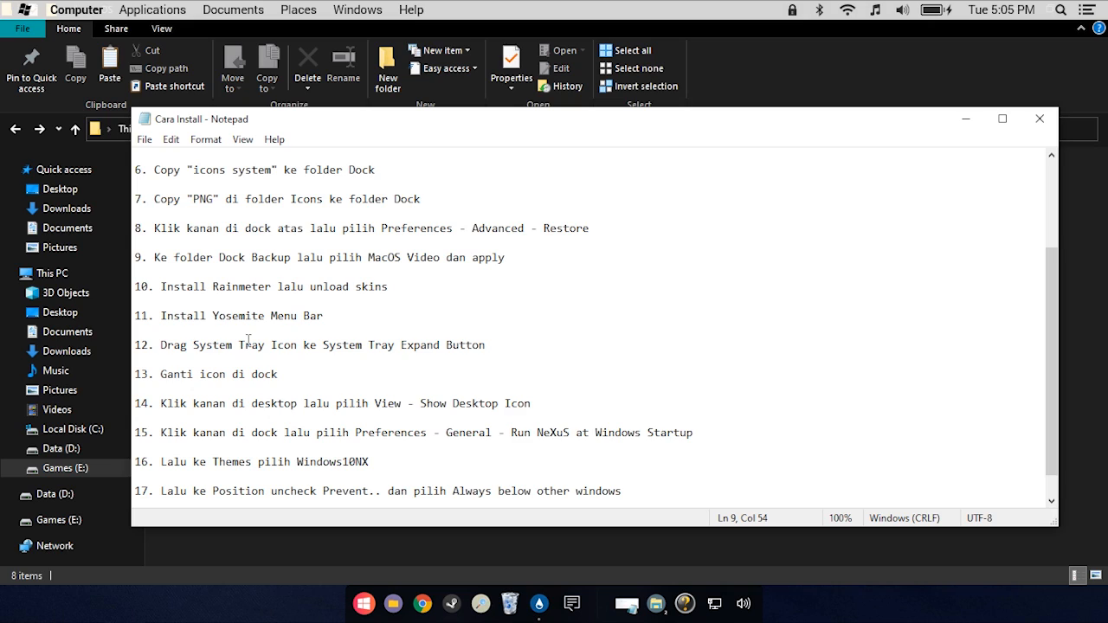
scroll(248, 339, "down", 1)
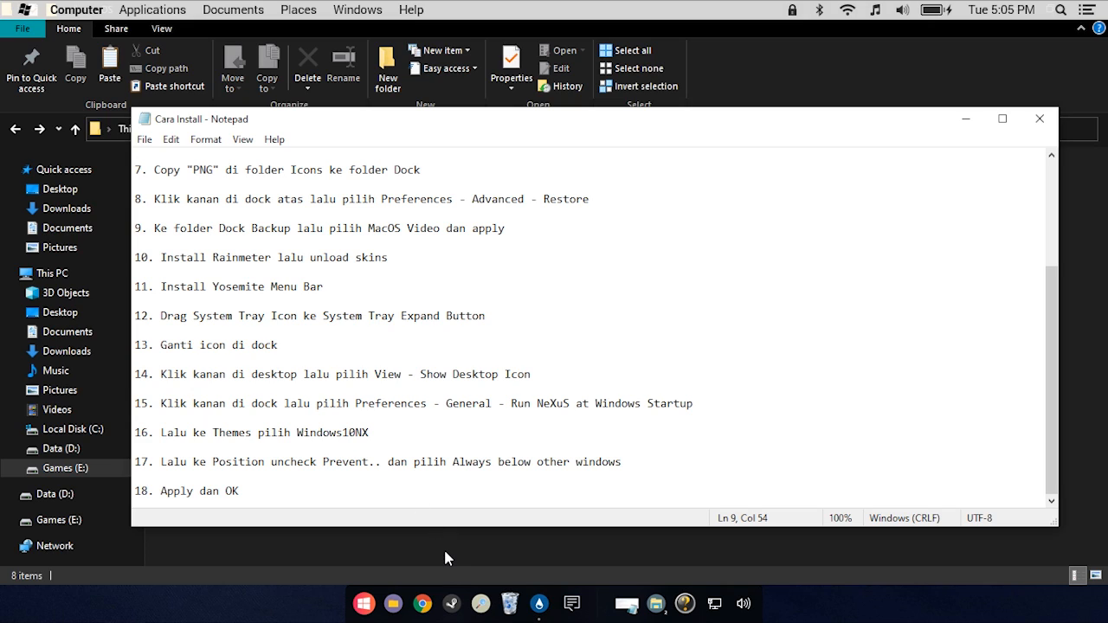
key("alt+F4")
left_click(223, 285)
double_click(222, 285)
left_click_drag(198, 199, 695, 609)
left_click(1014, 9)
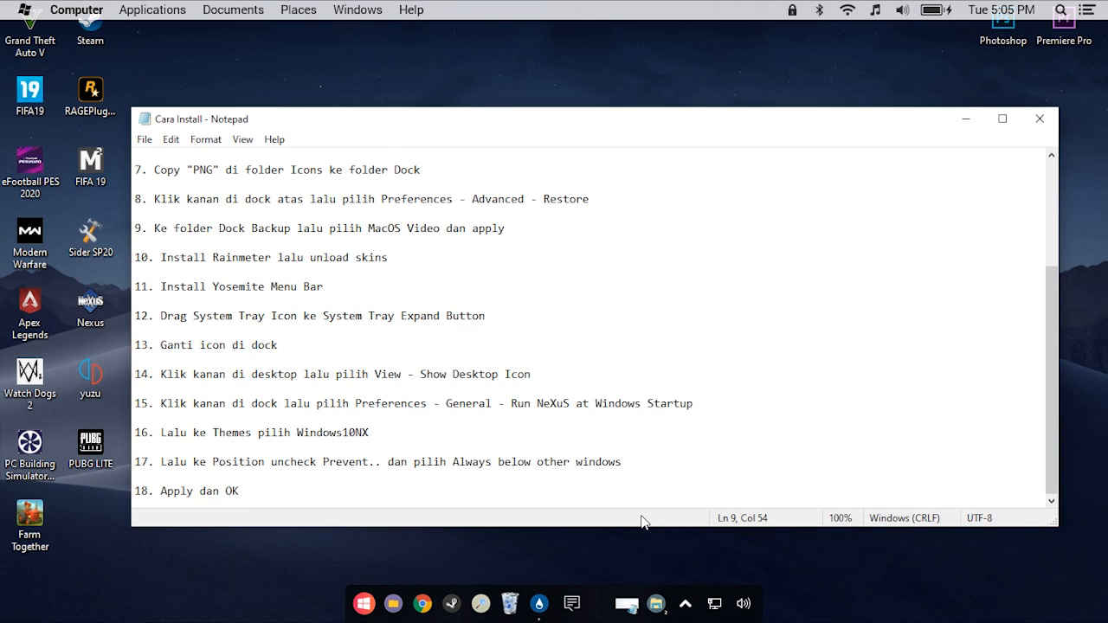
left_click(964, 119)
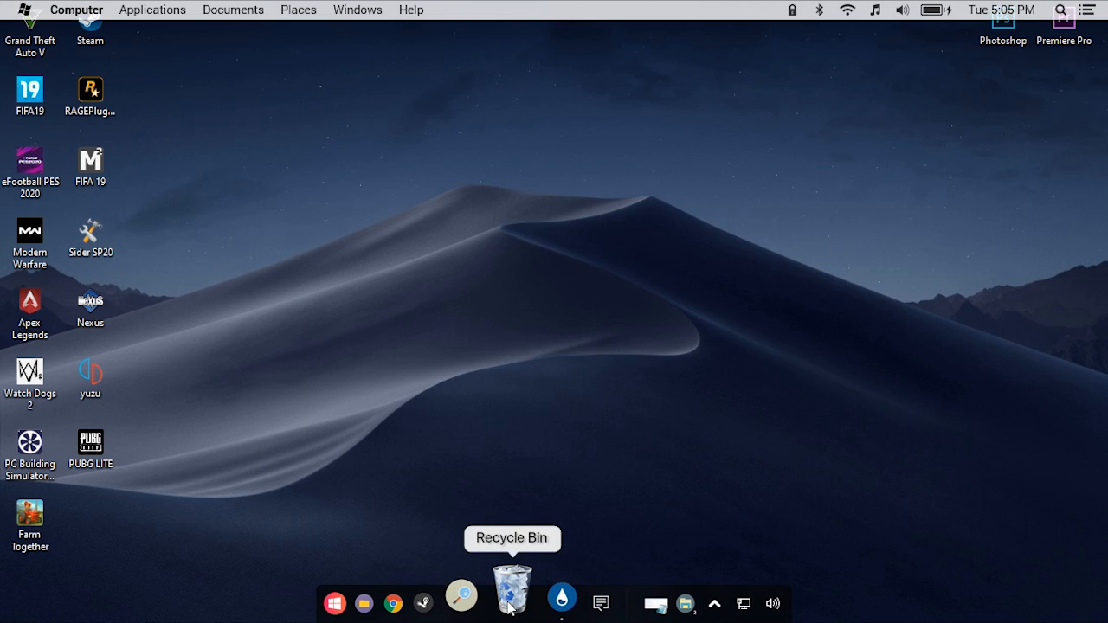
Step: Set the dock Recycle Bin's Recycler (Empty) icon to Recycle Bin Empty.png from C:\Dock\PNG
right_click(510, 606)
left_click(563, 350)
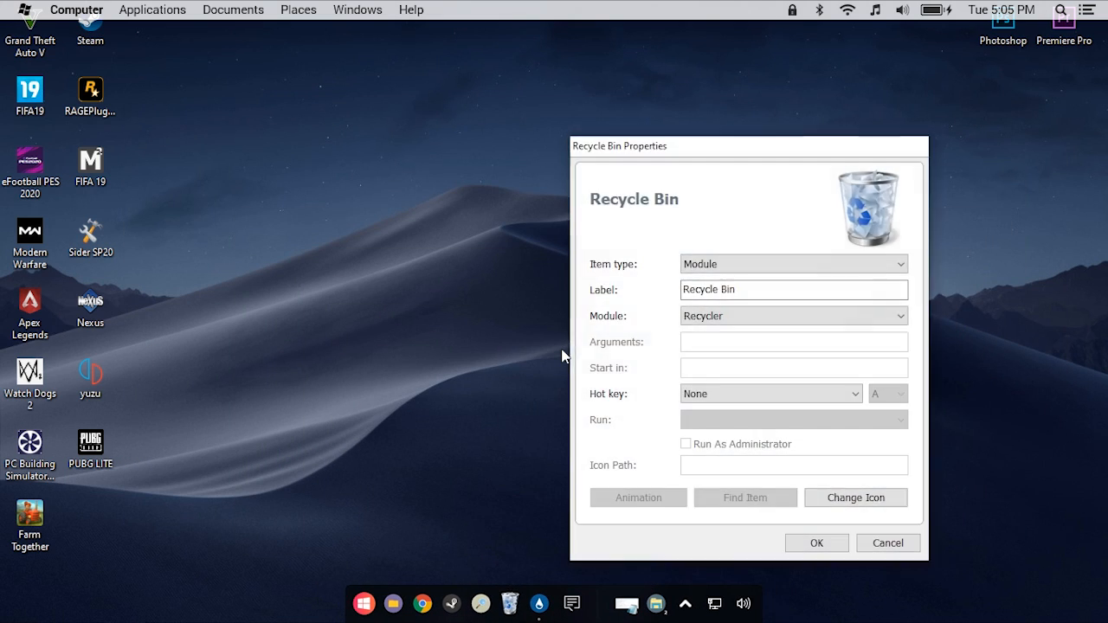
left_click(849, 500)
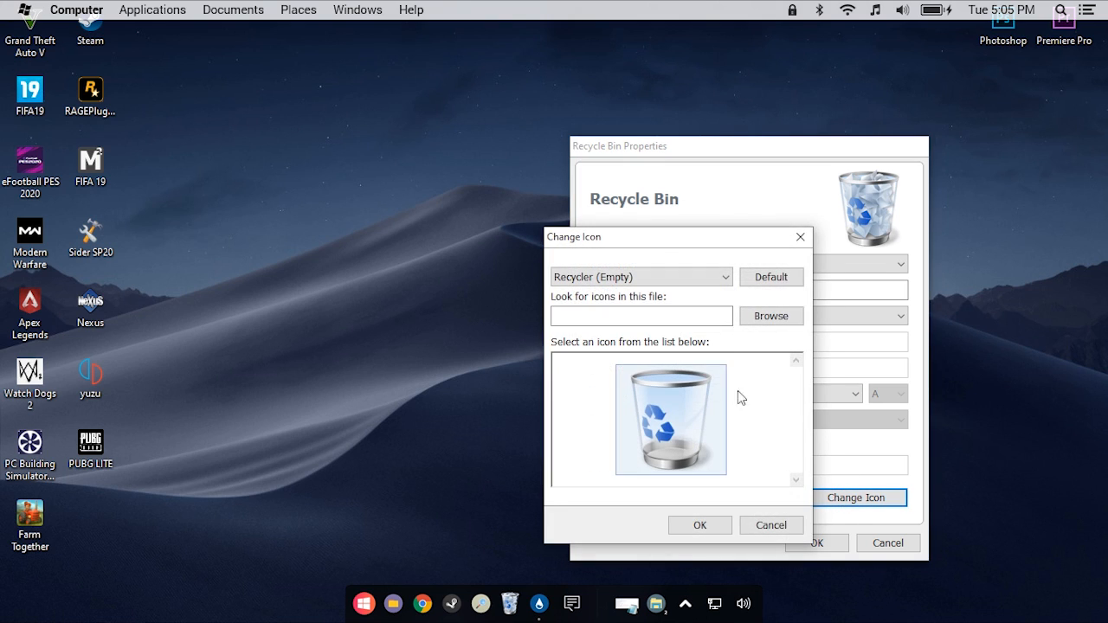
left_click(779, 317)
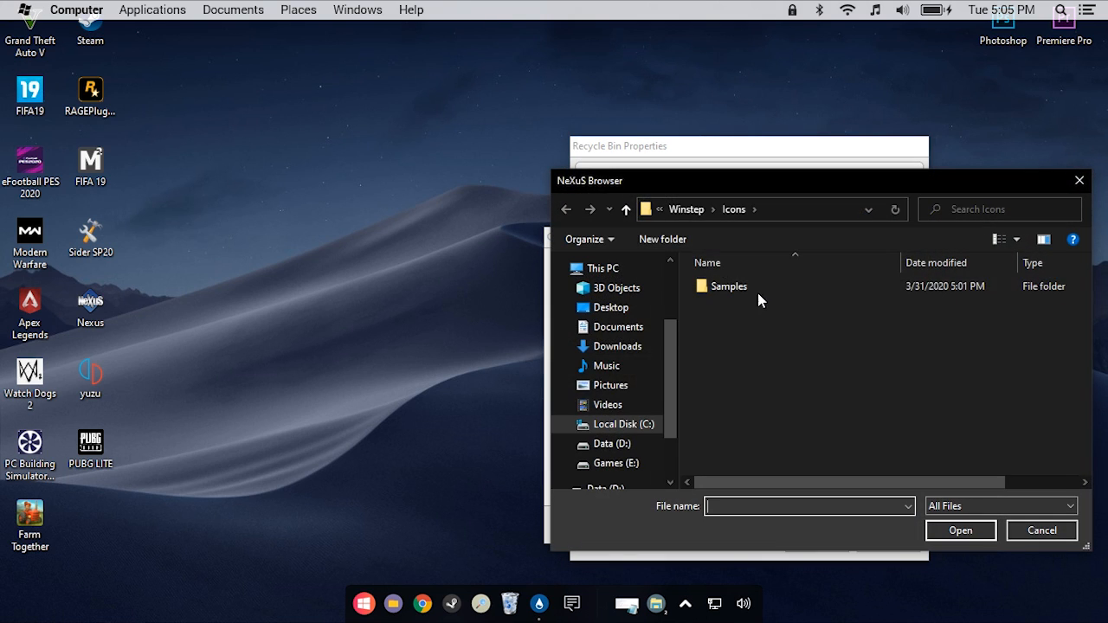
left_click(629, 425)
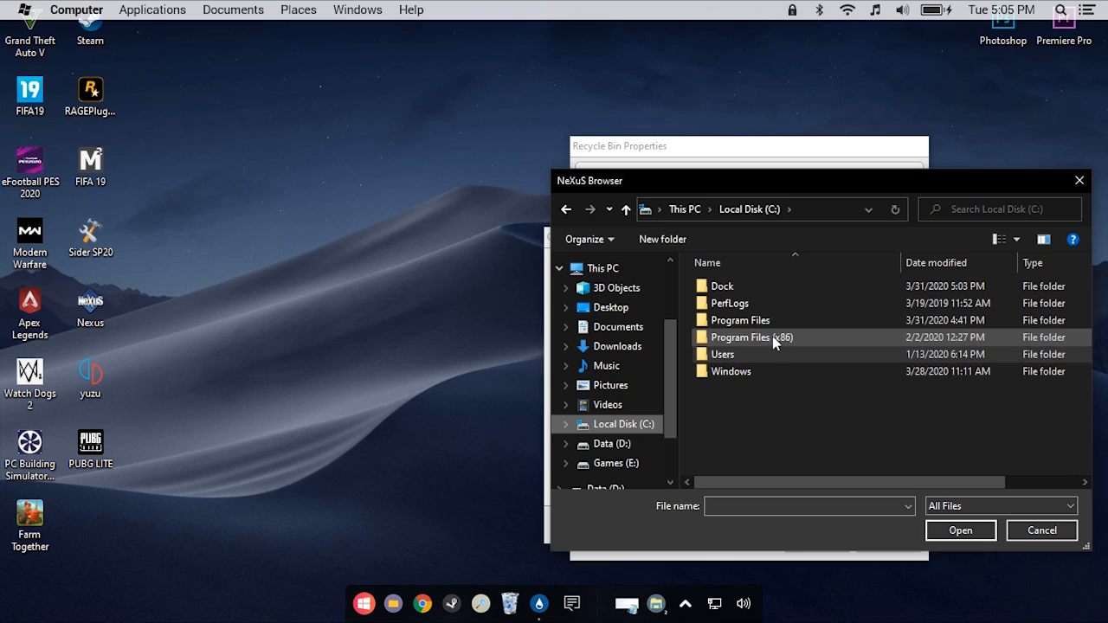
double_click(737, 289)
double_click(737, 305)
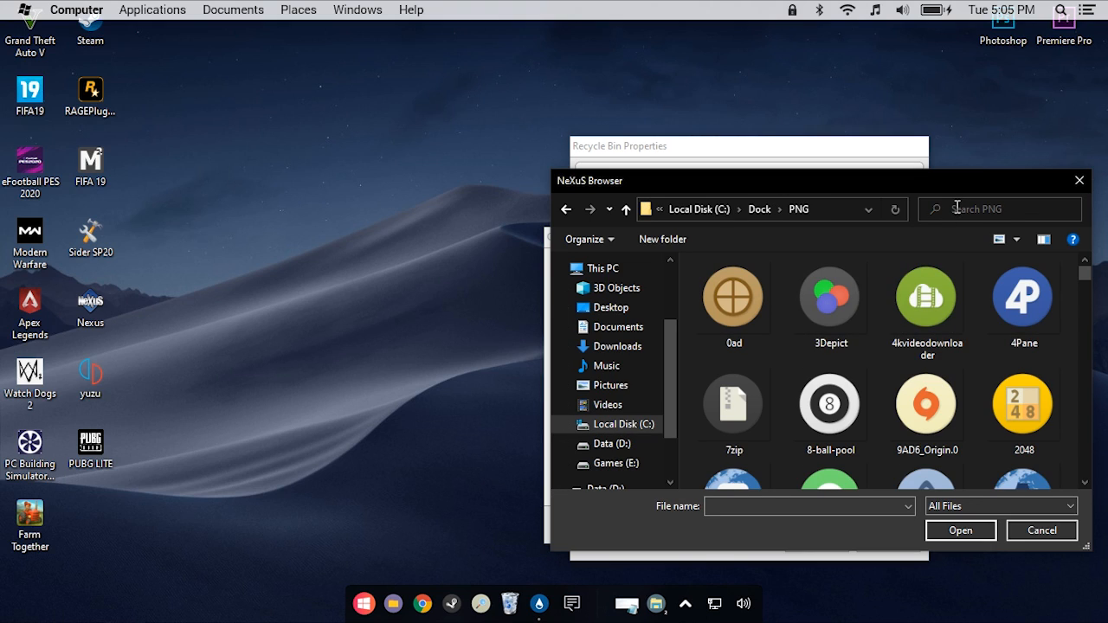
left_click(958, 213)
type("rec")
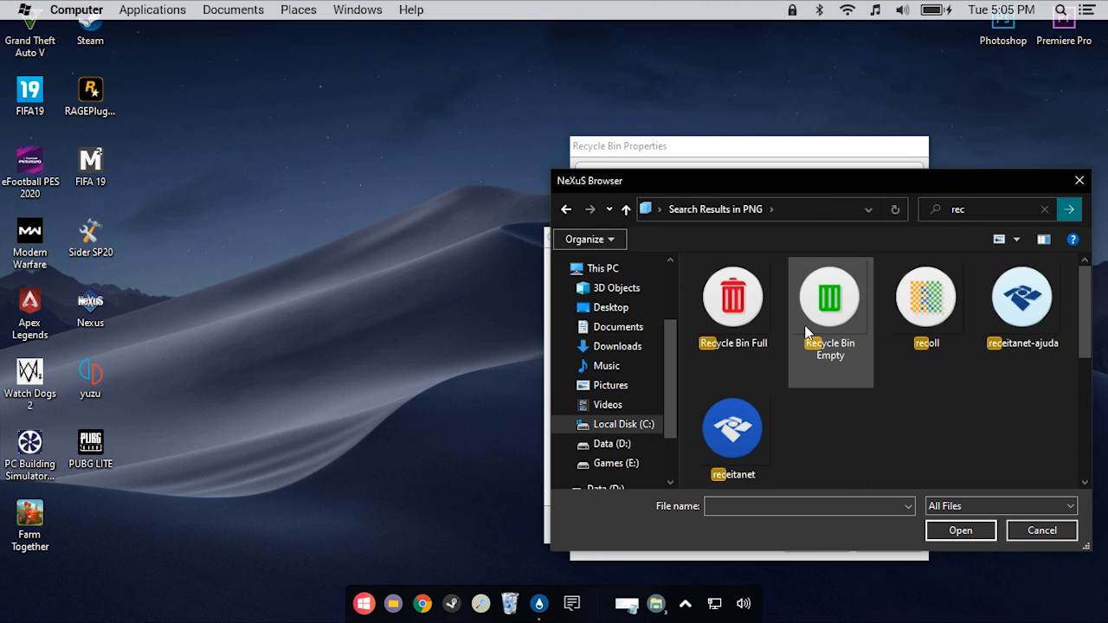
double_click(841, 301)
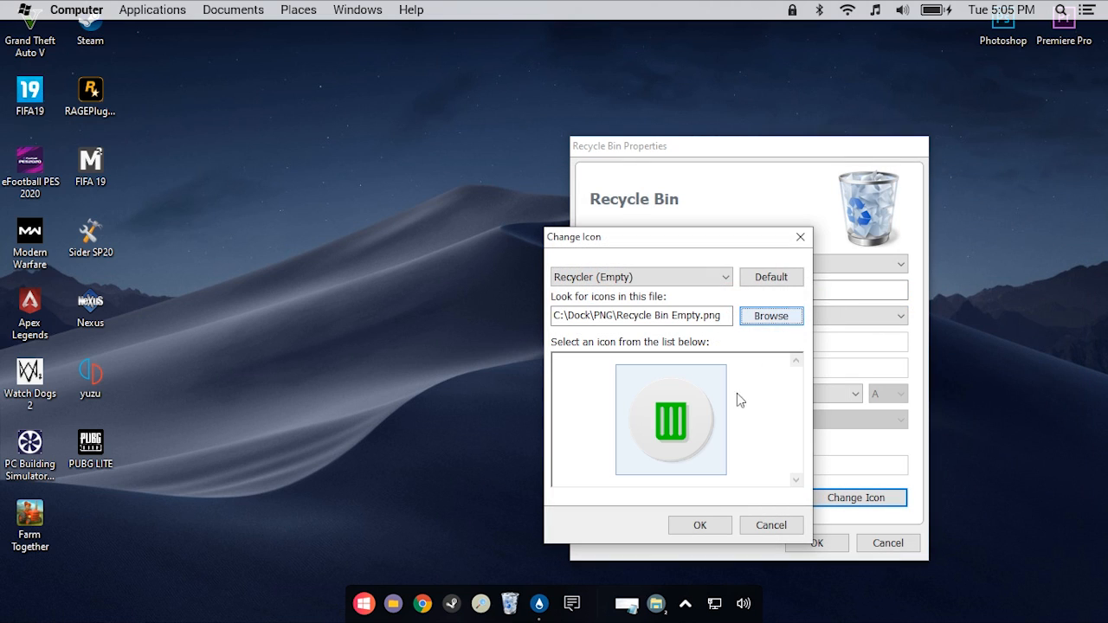
left_click(699, 526)
Step: Set the Recycle Bin's Recycler (Full) icon to Recycle Bin Full.png from C:\Dock\PNG and confirm the properties
left_click(857, 500)
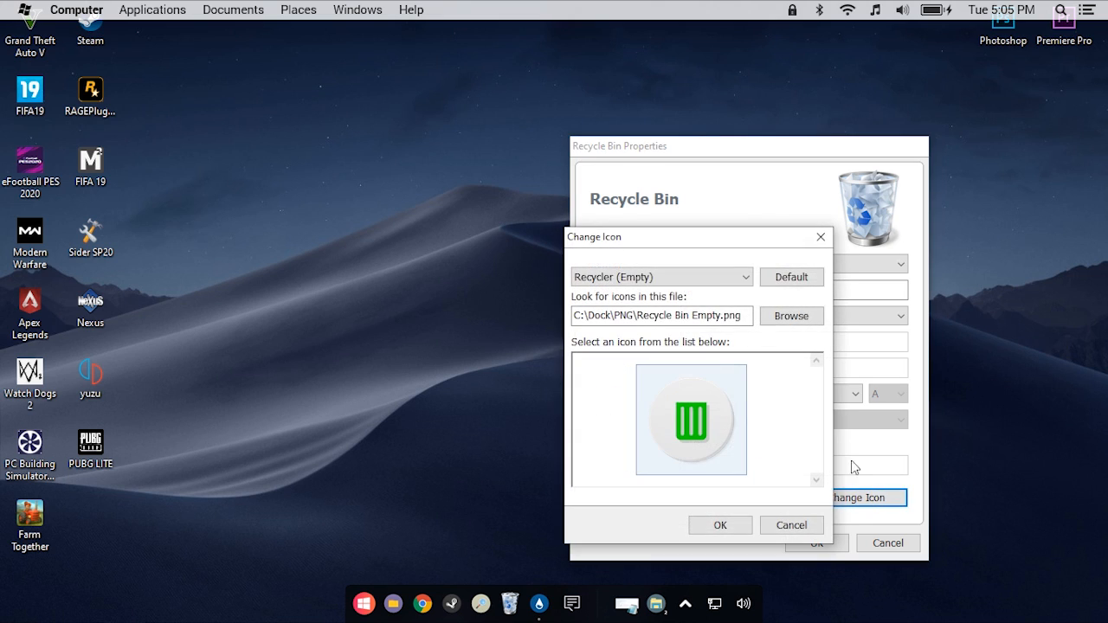
left_click(707, 285)
left_click(670, 308)
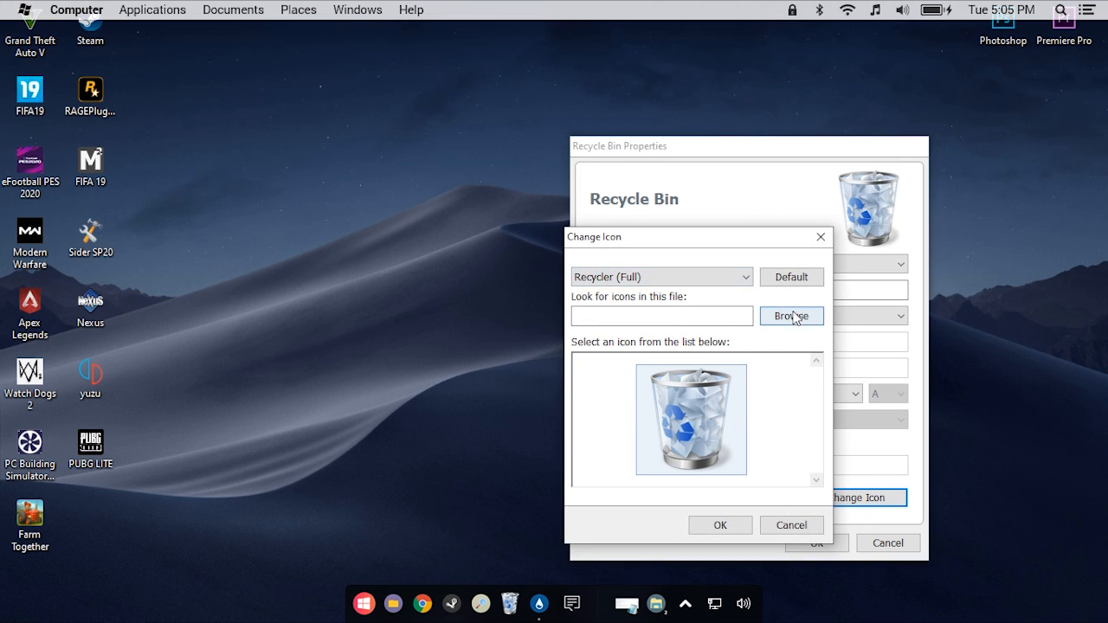
left_click(791, 316)
type("r")
left_click(1003, 214)
left_click(968, 234)
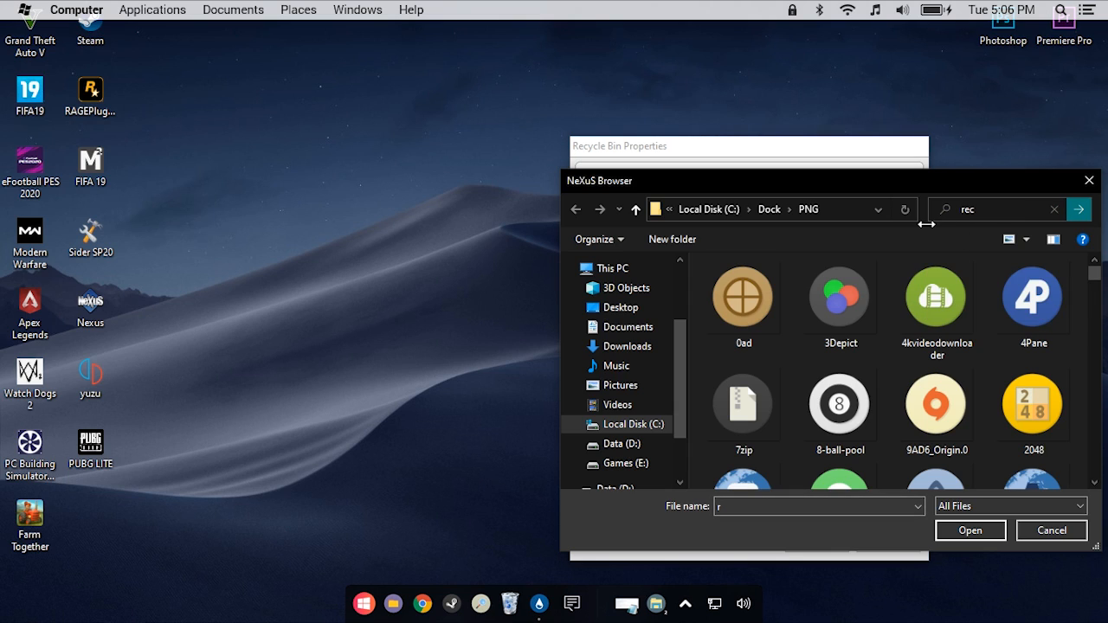
double_click(760, 309)
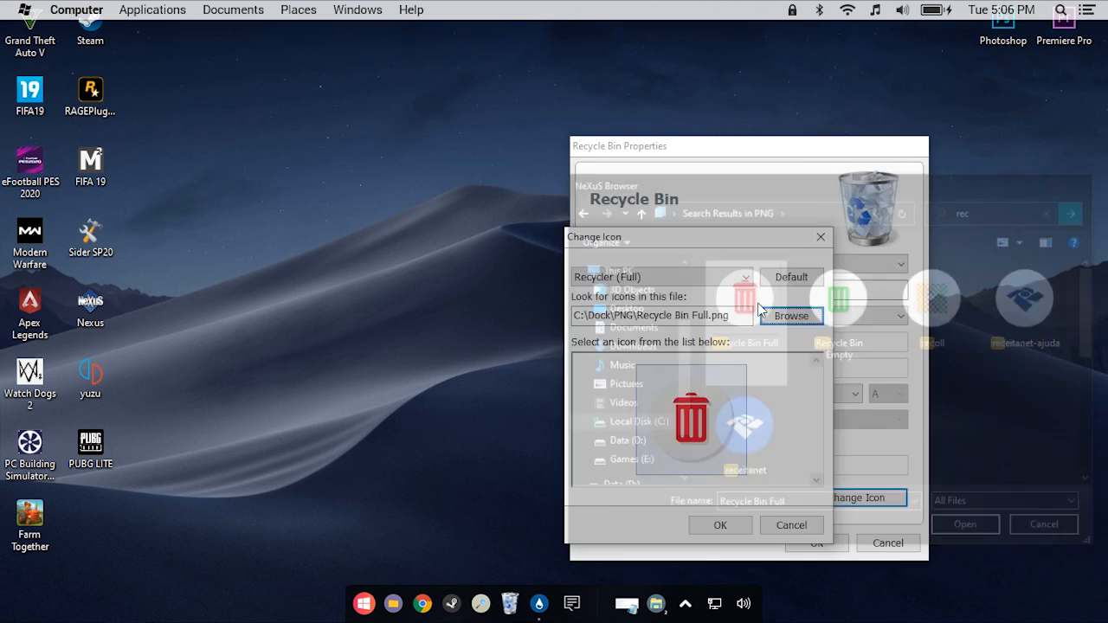
left_click(731, 527)
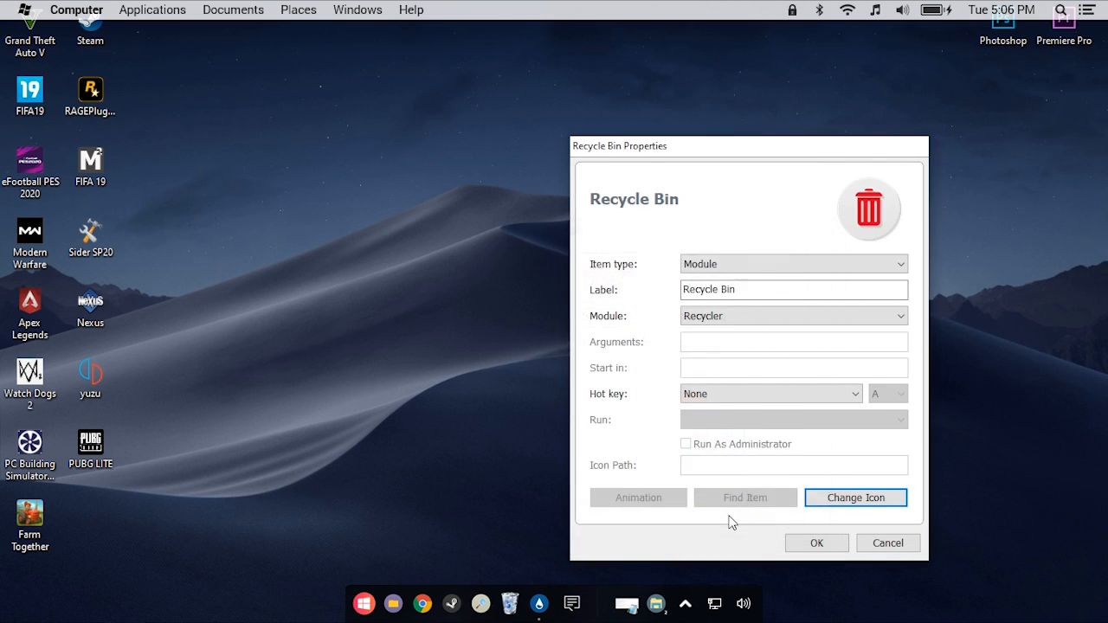
left_click(790, 543)
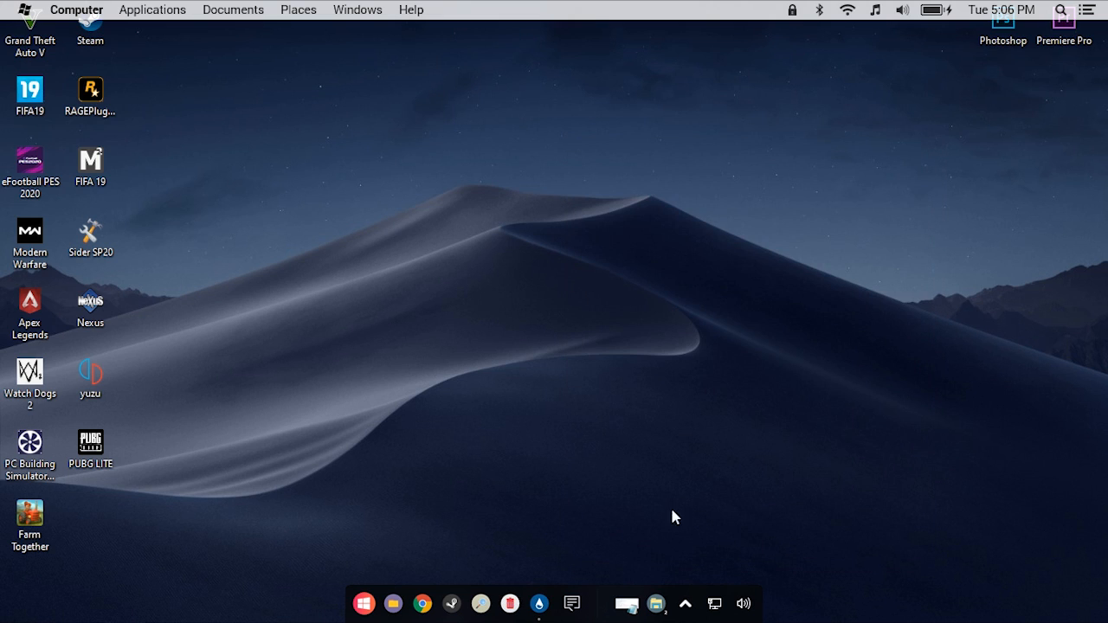
Step: Check the notes, then add the Photoshop and Premiere Pro desktop shortcuts to the dock between Chrome and Steam
left_click(625, 599)
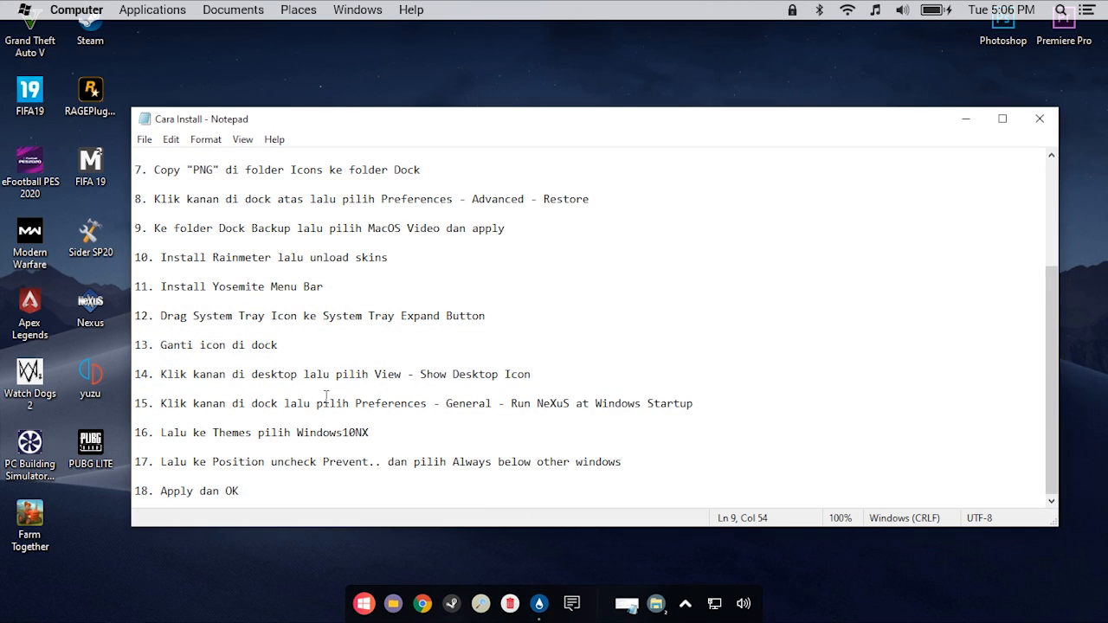
left_click(966, 119)
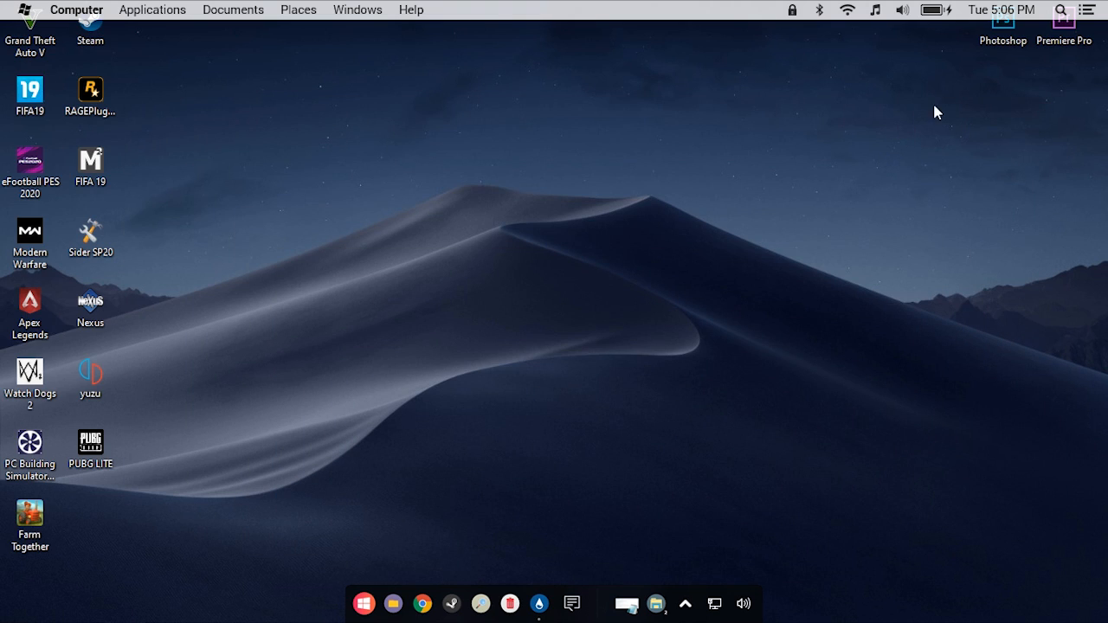
left_click_drag(1002, 36, 454, 603)
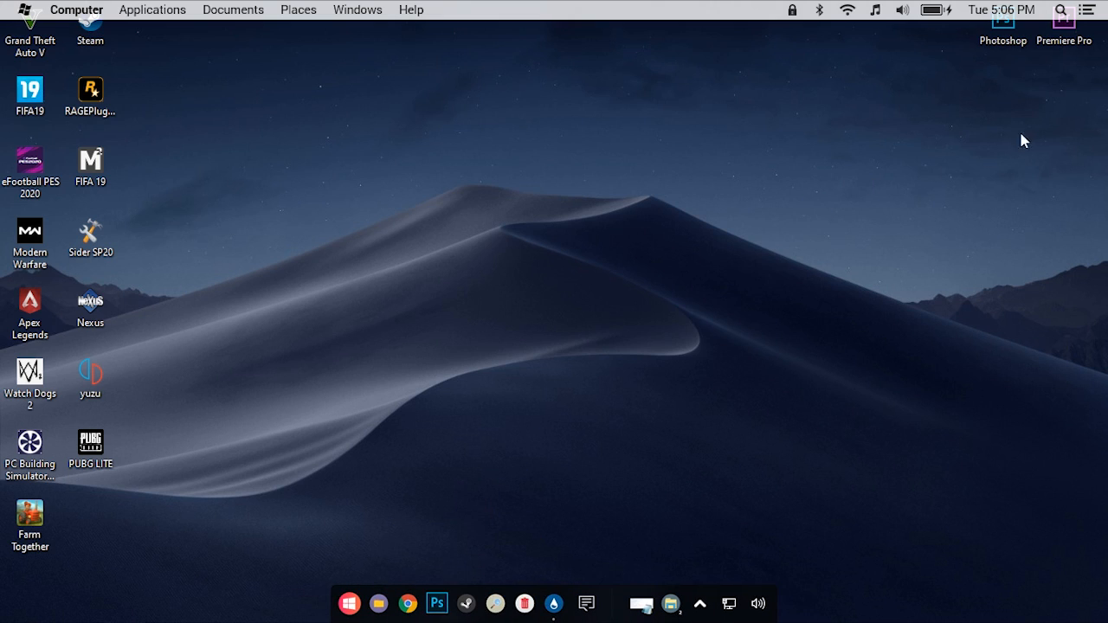
left_click_drag(1064, 35, 457, 601)
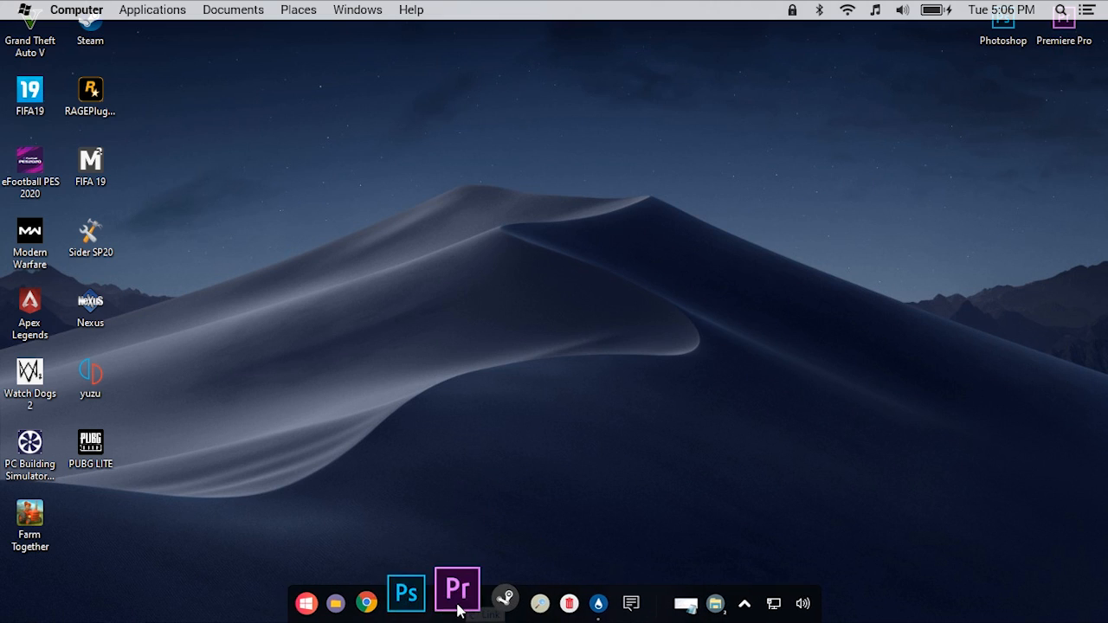
right_click(446, 605)
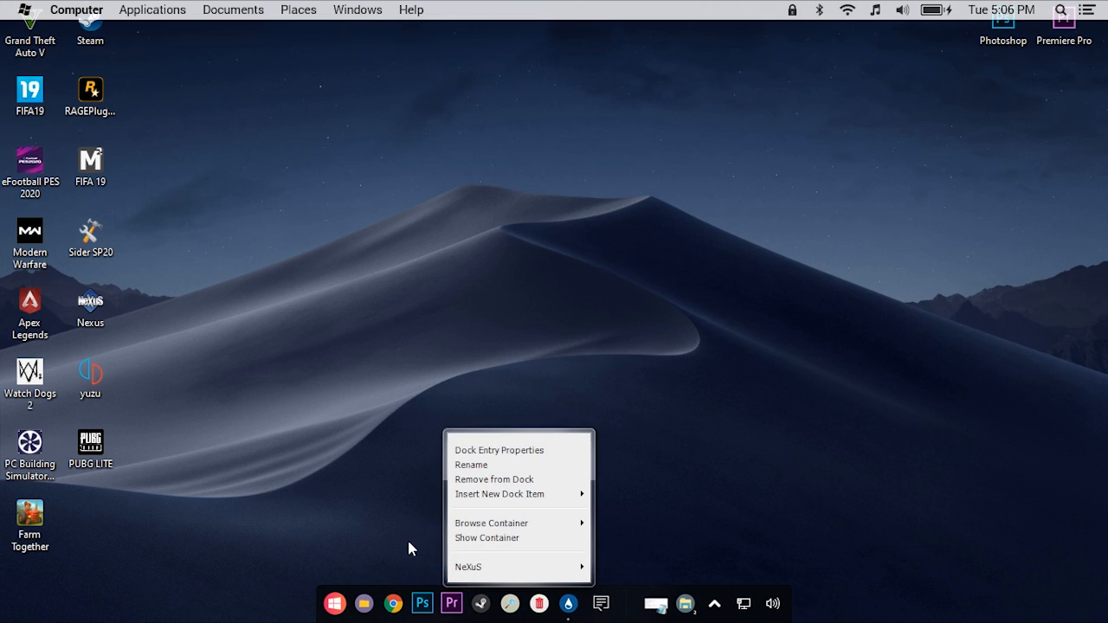
left_click(620, 570)
Step: Replace the dock's Photoshop and Premiere Pro icons with the AdobePhotoshop and AdobePremierePro images from C:\Dock\PNG, and minimize File Explorer
left_click(658, 597)
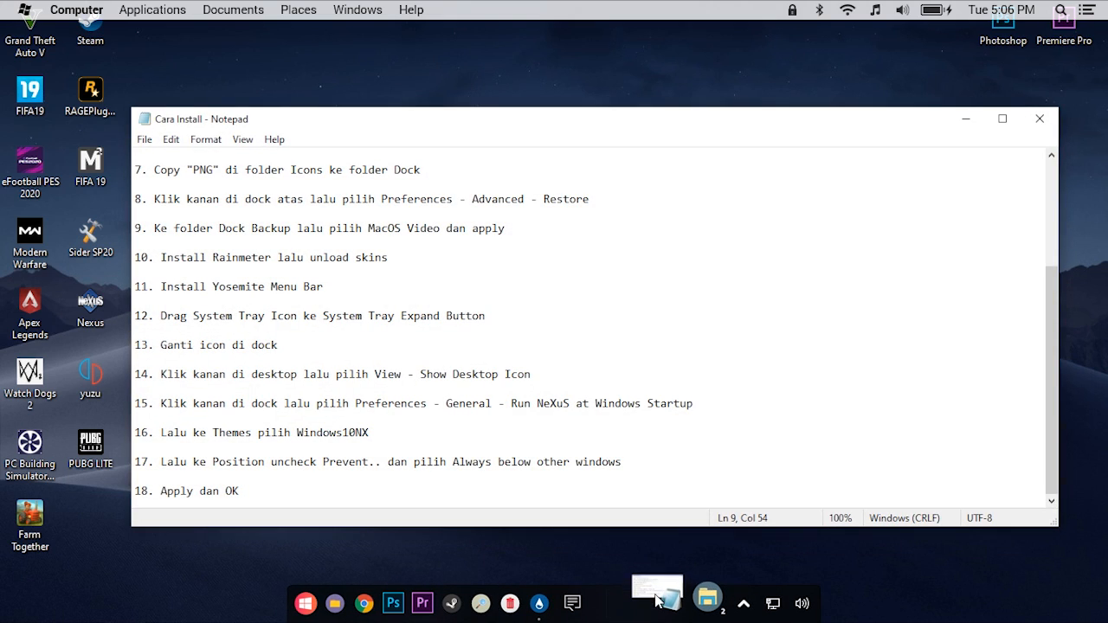
left_click(708, 597)
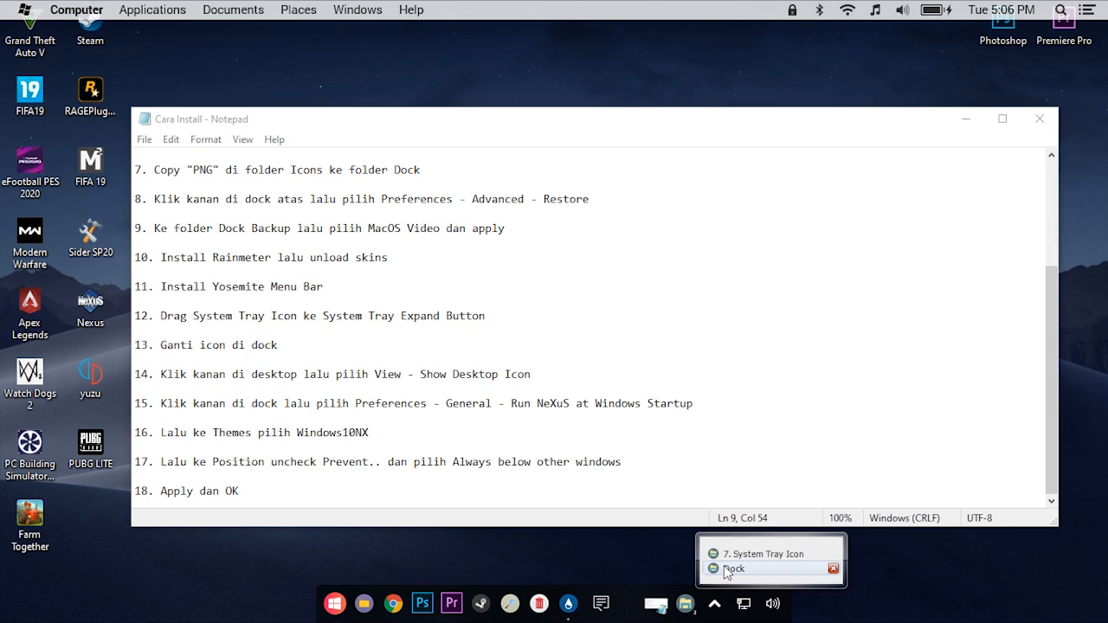
left_click(728, 569)
left_click(451, 369)
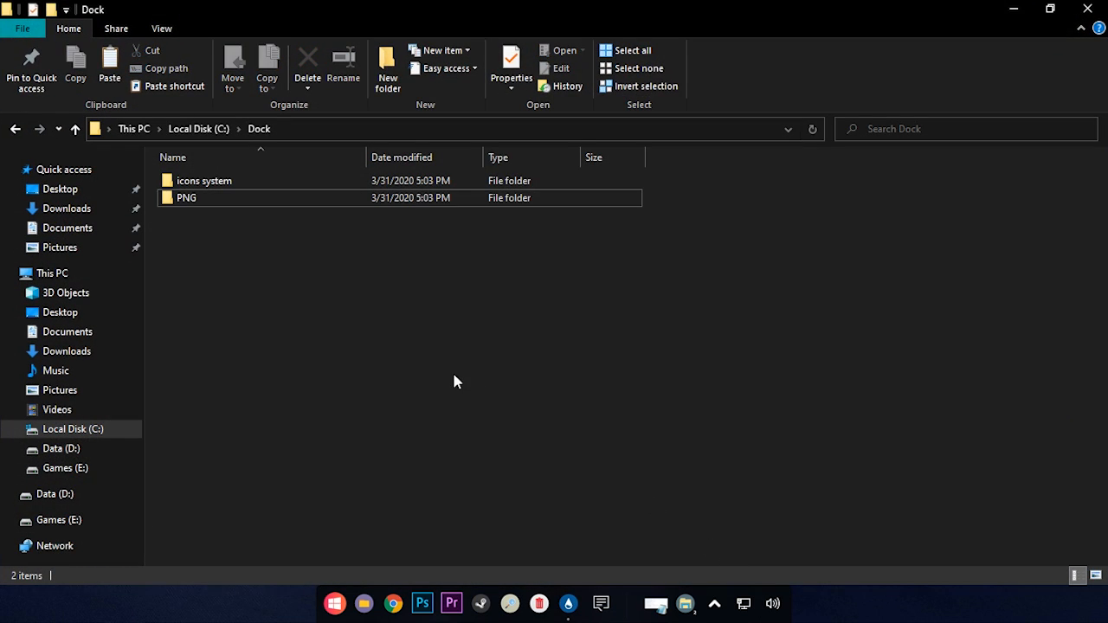
double_click(223, 200)
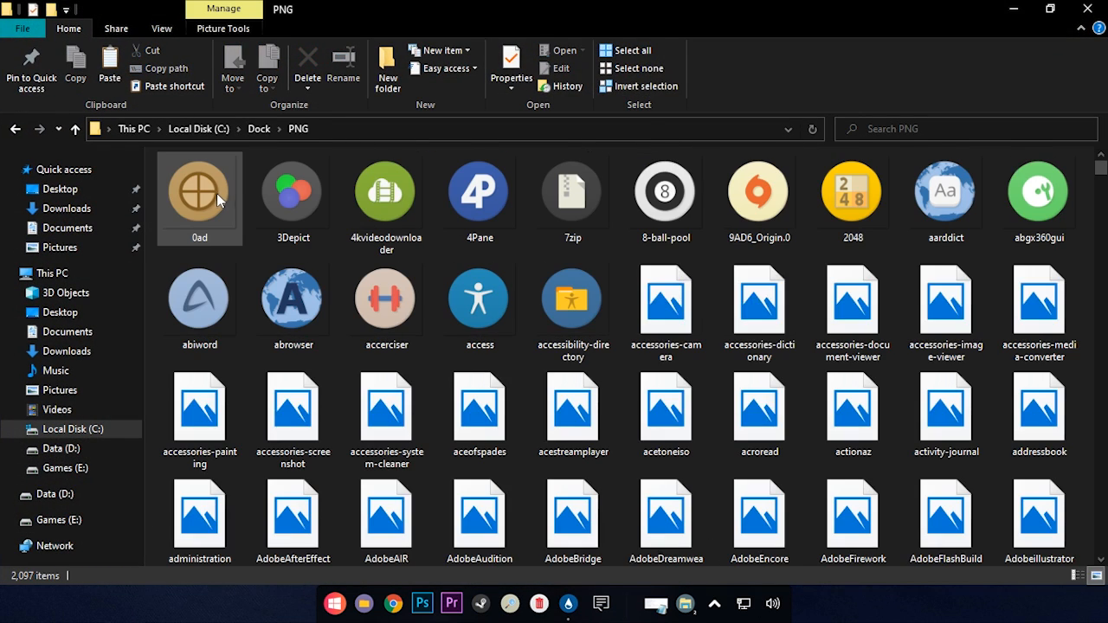
scroll(246, 246, "down", 5)
scroll(250, 258, "up", 4)
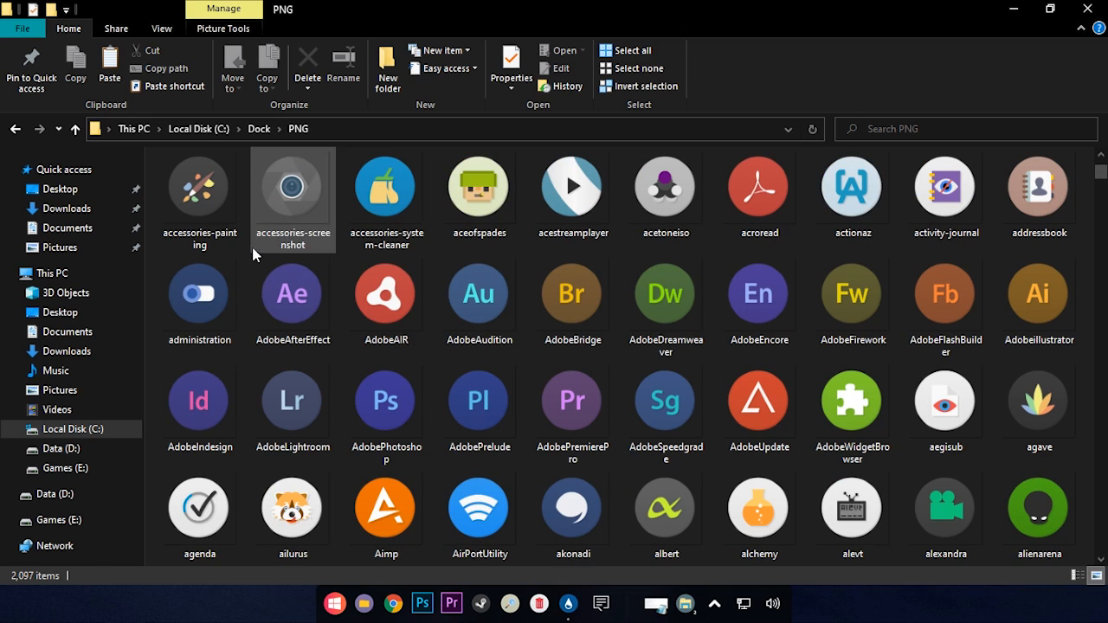
left_click(401, 430)
left_click_drag(401, 430, 424, 604)
left_click_drag(572, 407, 459, 613)
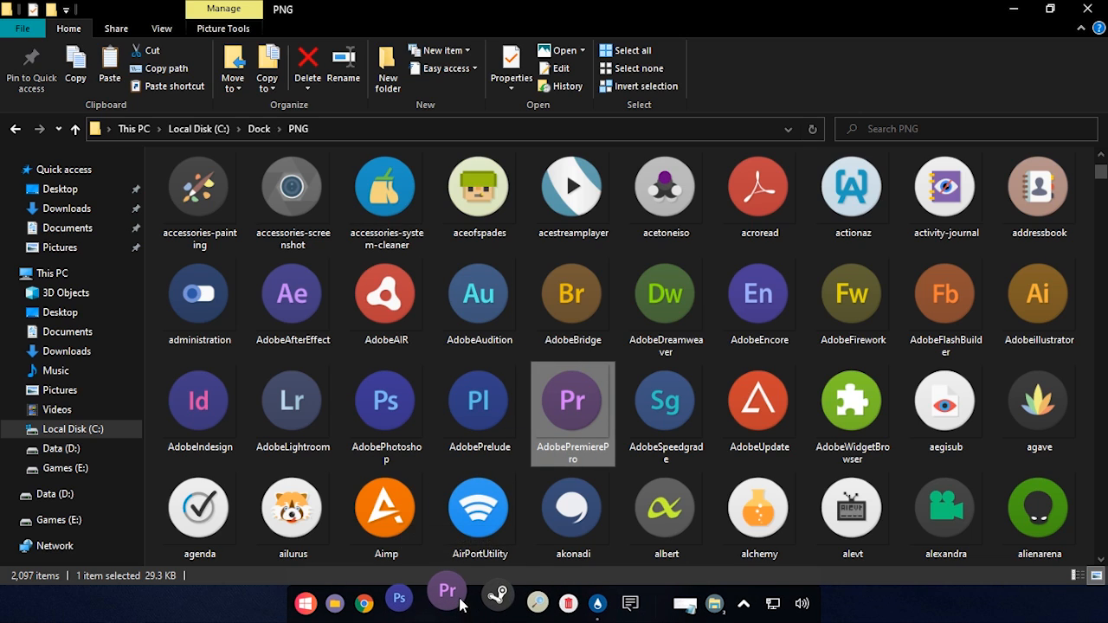
left_click(1013, 8)
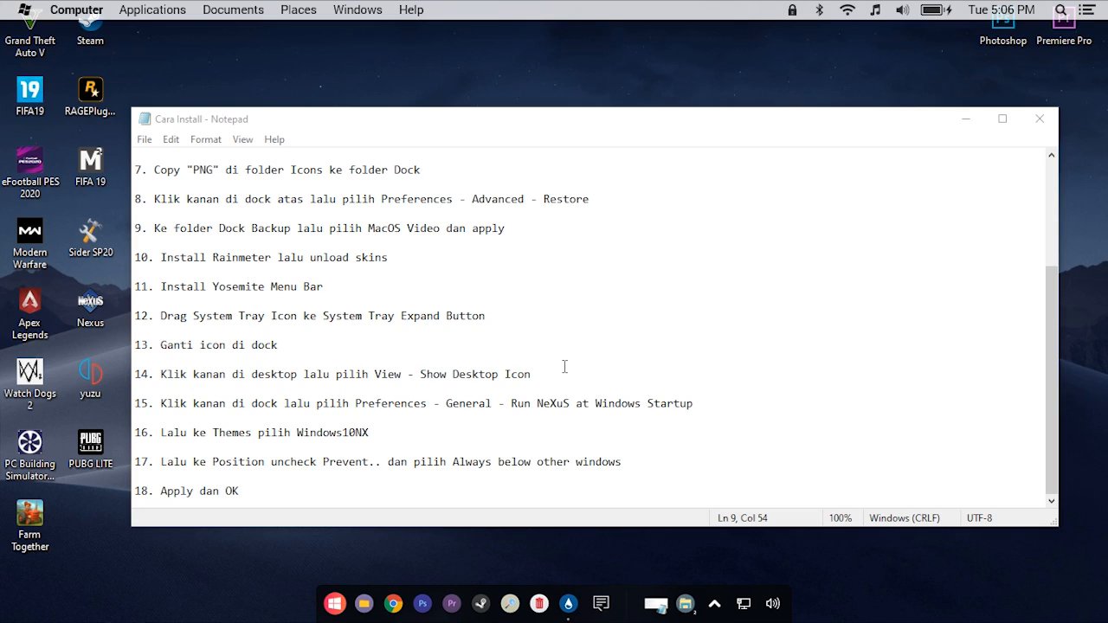
Step: Turn off Show desktop icons for the desktop, and check the remaining steps in the Cara Install notes
left_click(964, 124)
right_click(556, 180)
mouse_move(574, 192)
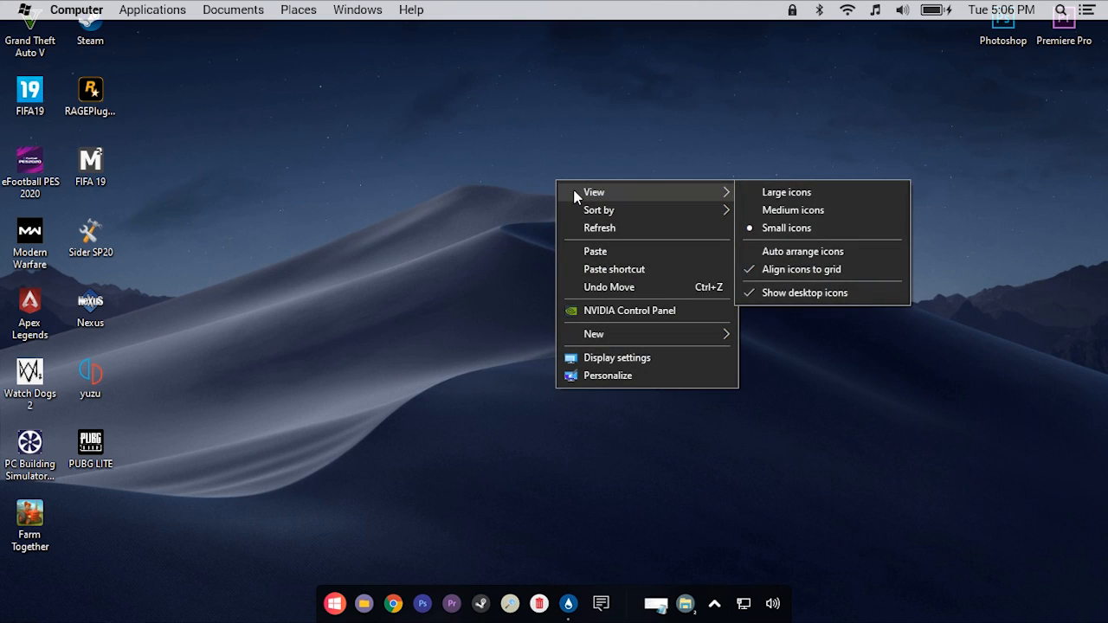
left_click(793, 297)
left_click(656, 603)
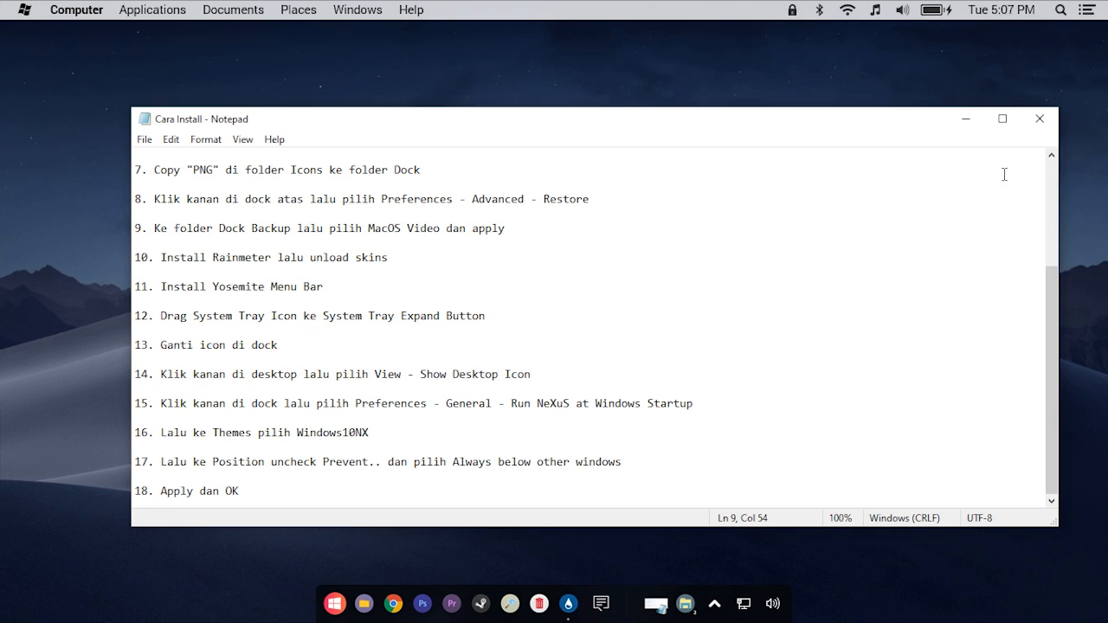
left_click(966, 123)
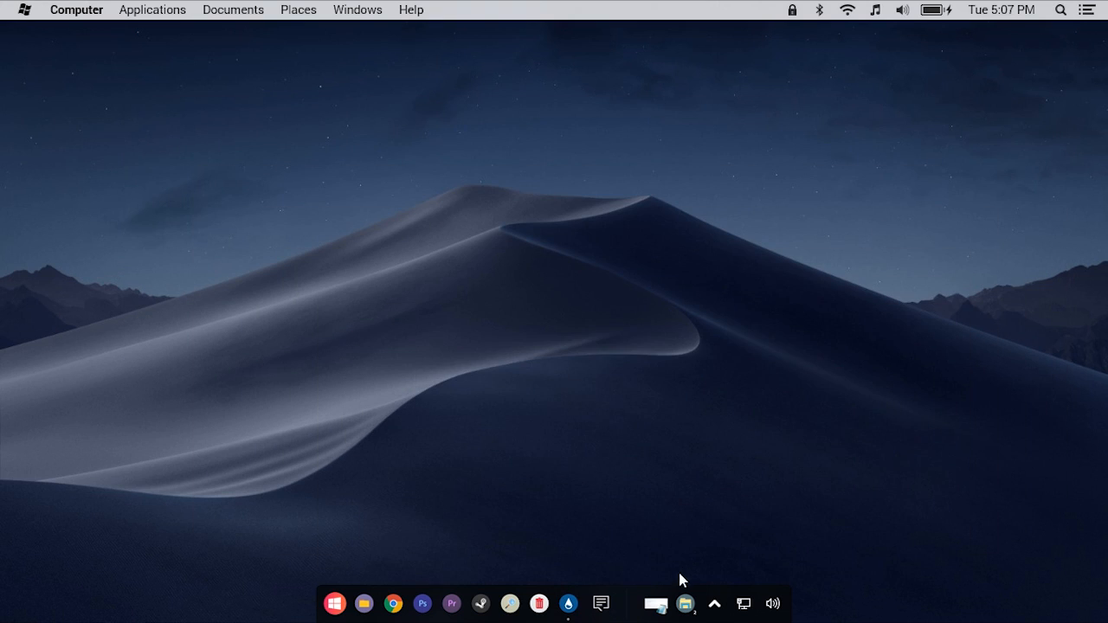
Step: Review the startup options in the Nexus dock's general preferences and select the Windows10Nx theme
right_click(724, 597)
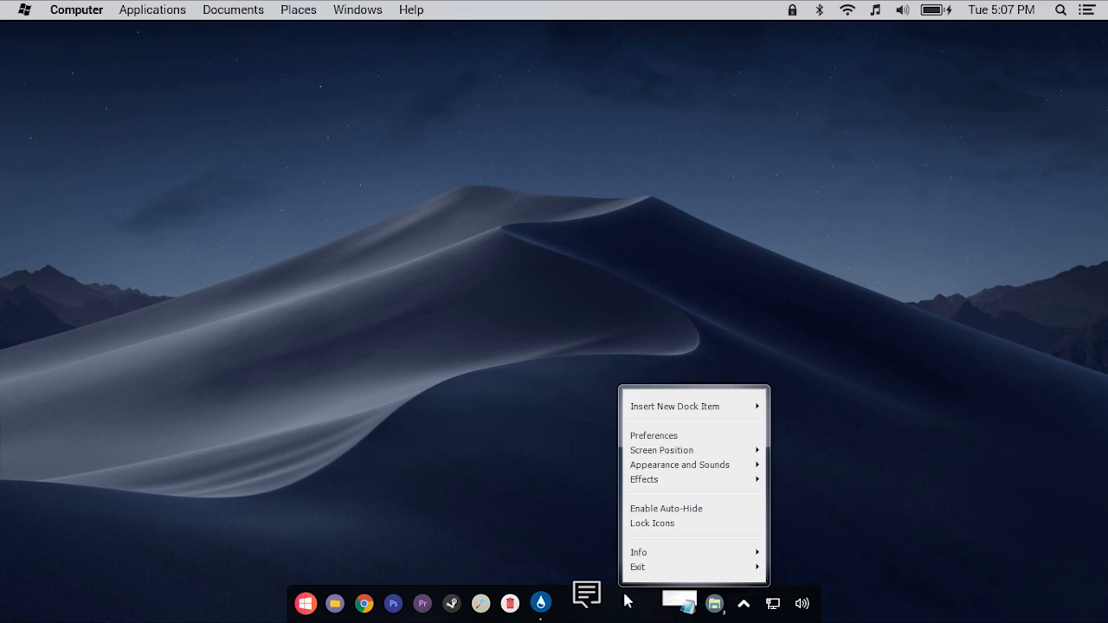
left_click(681, 436)
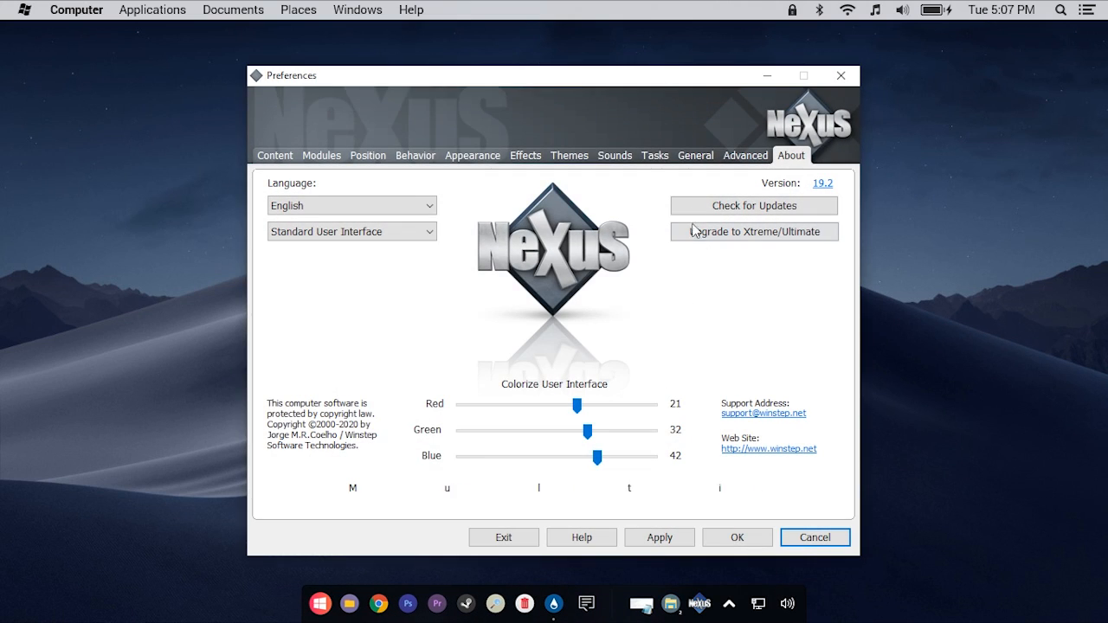
left_click(706, 159)
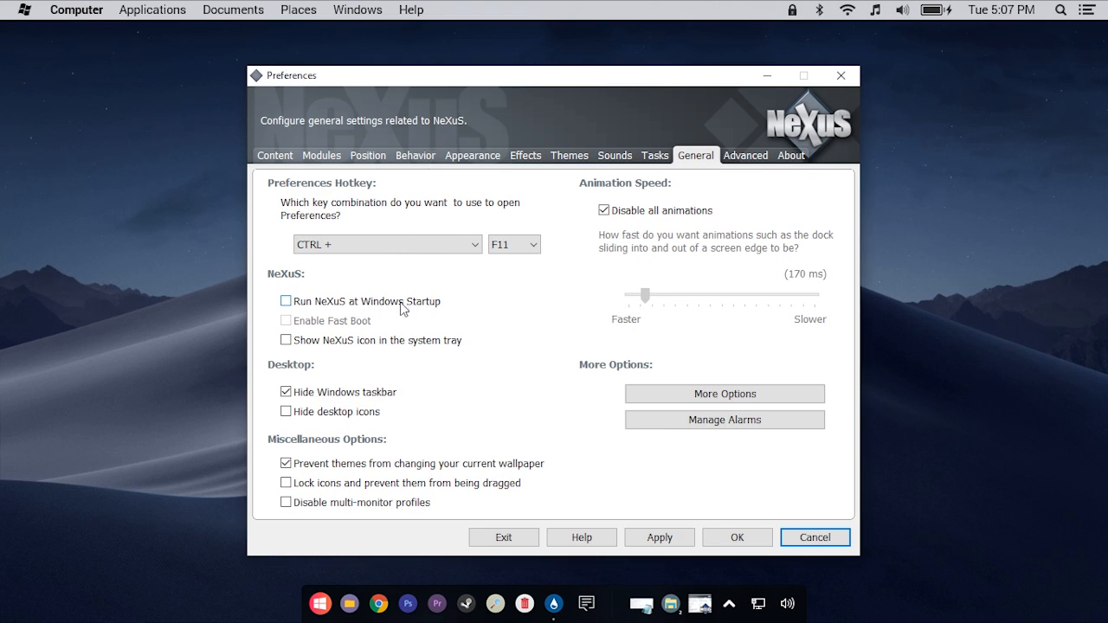
left_click(571, 158)
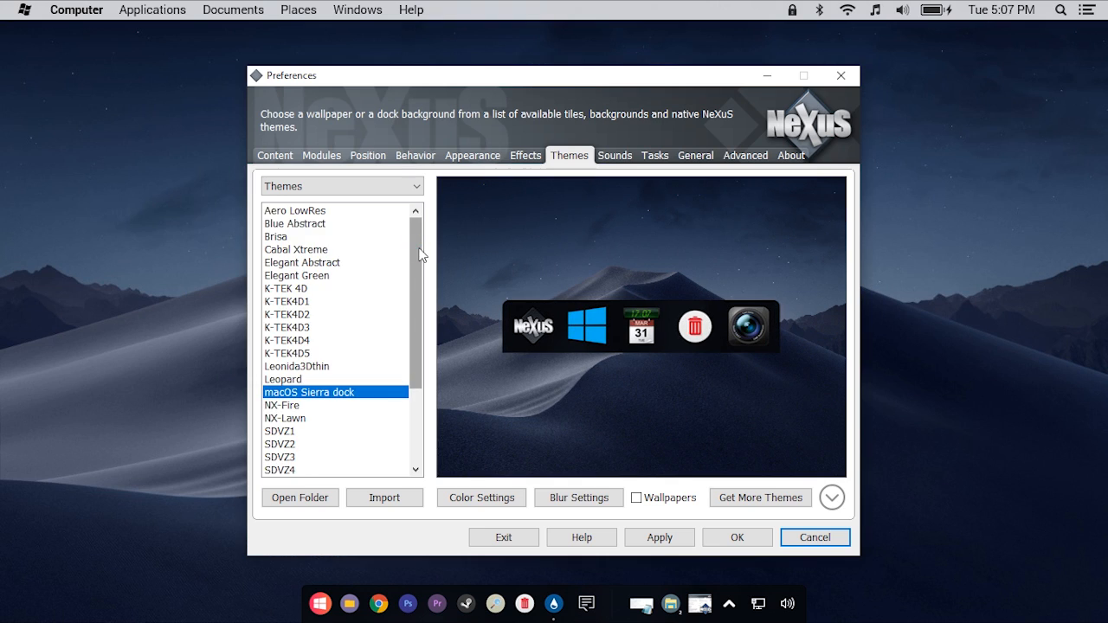
left_click_drag(421, 253, 423, 363)
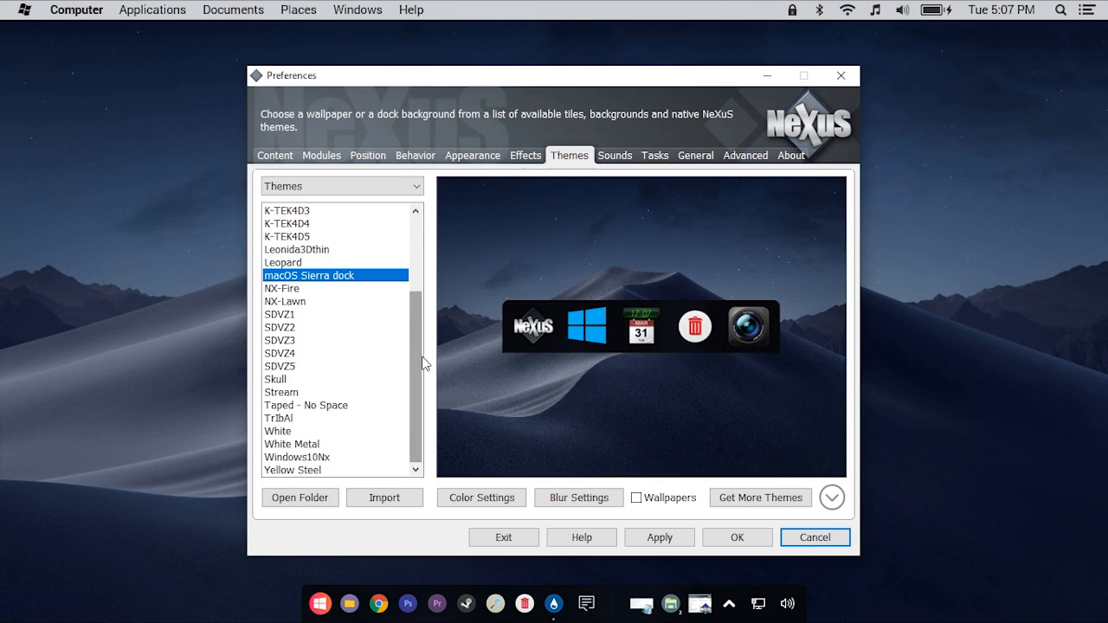
left_click(314, 459)
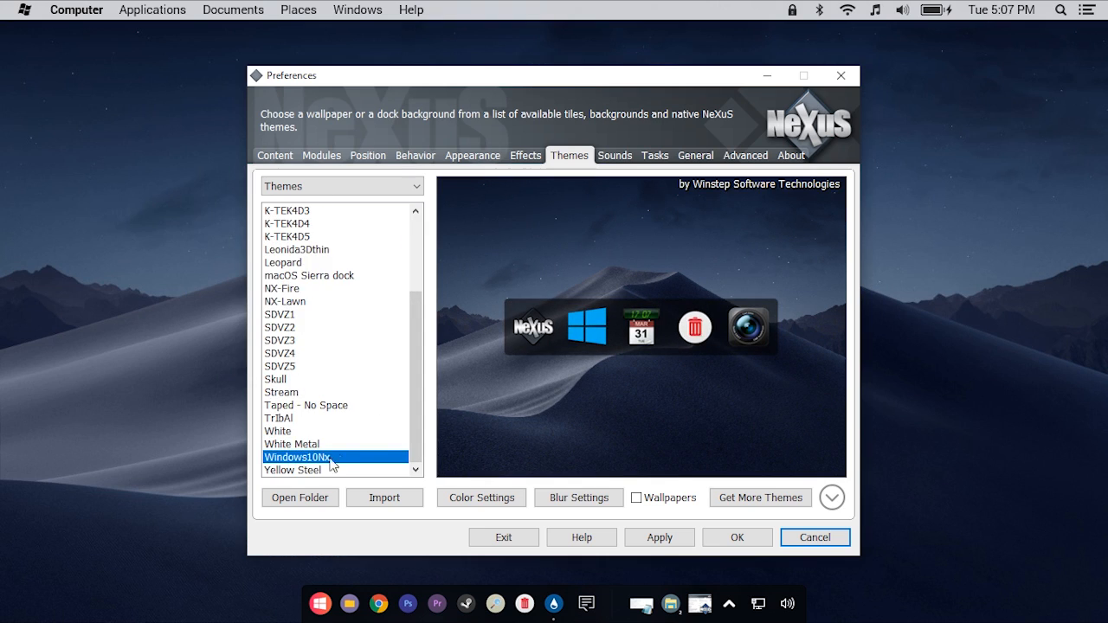
Step: Let maximized windows overlap the dock, keep it always below other windows, apply the preferences, and close the Cara Install notes
left_click(372, 160)
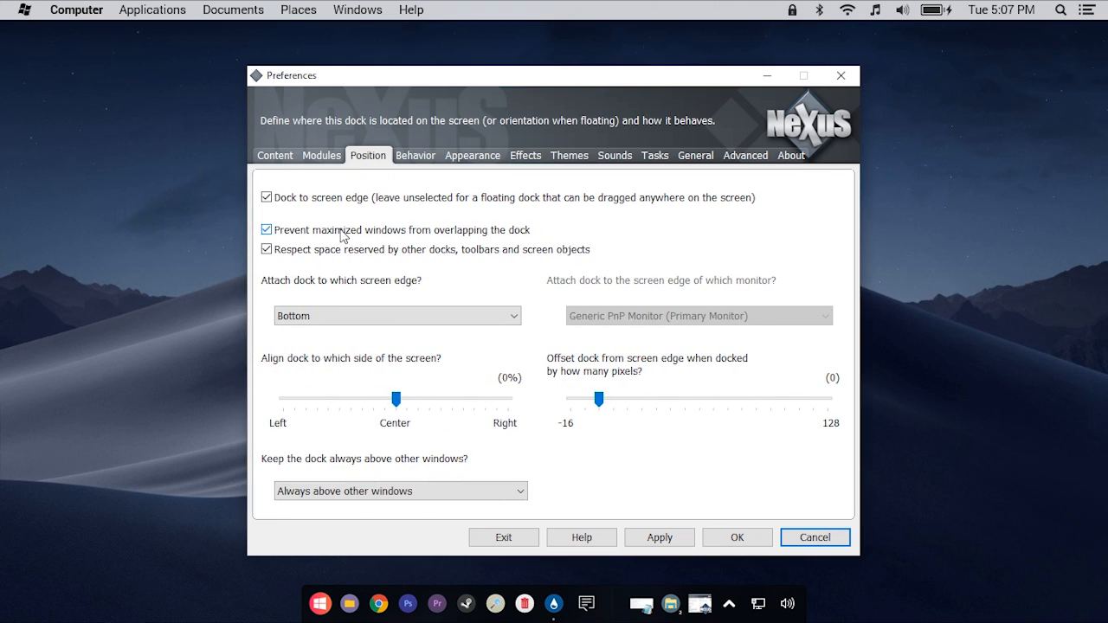
left_click(374, 495)
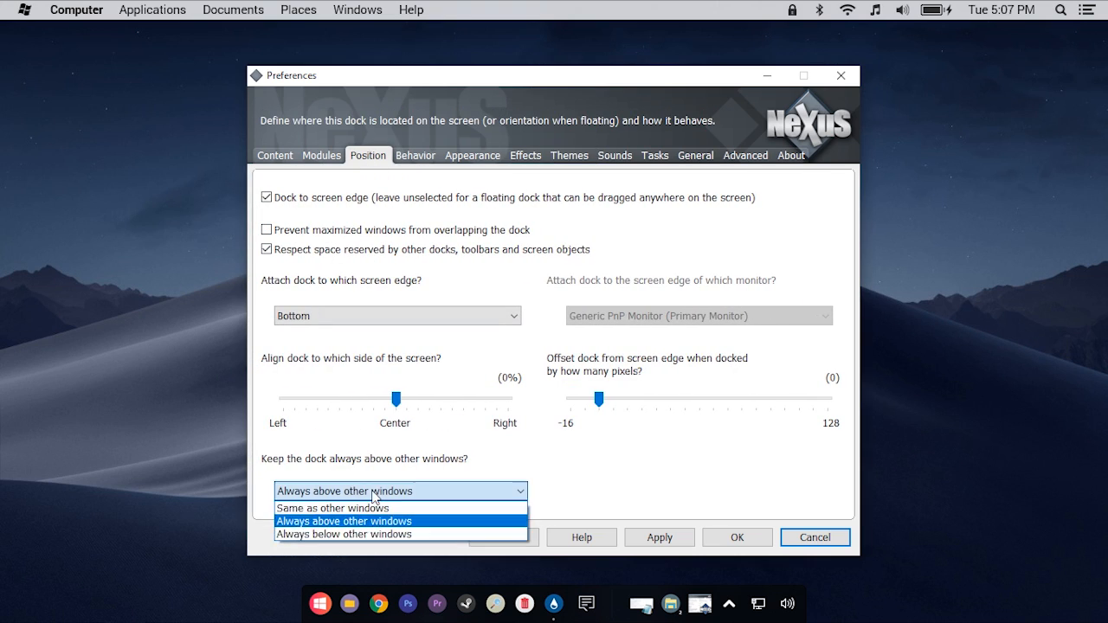
left_click(350, 534)
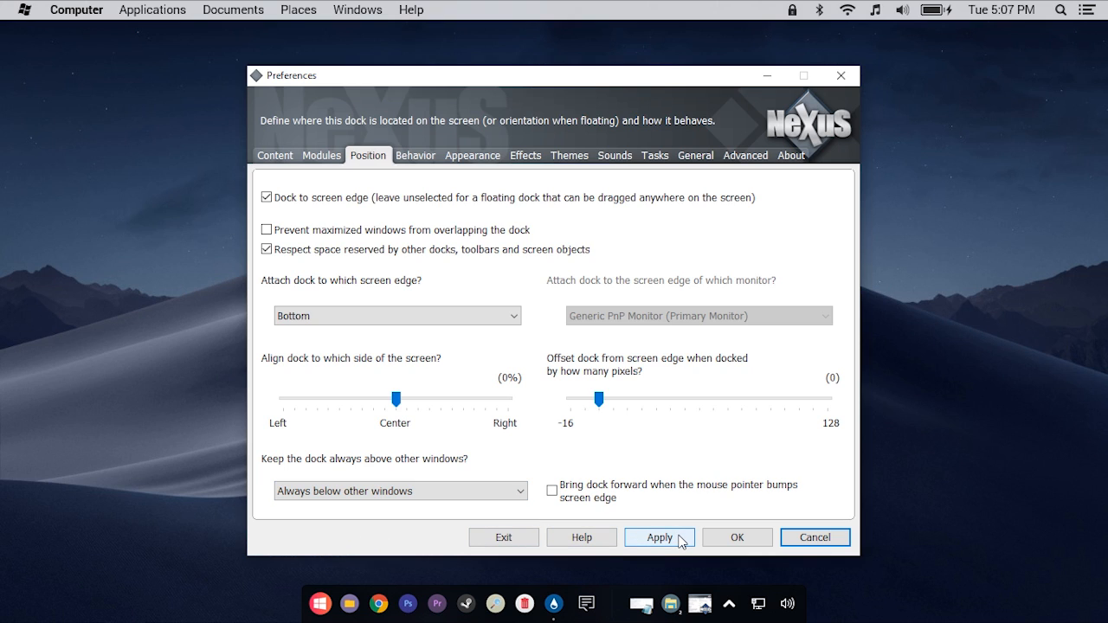
left_click(680, 543)
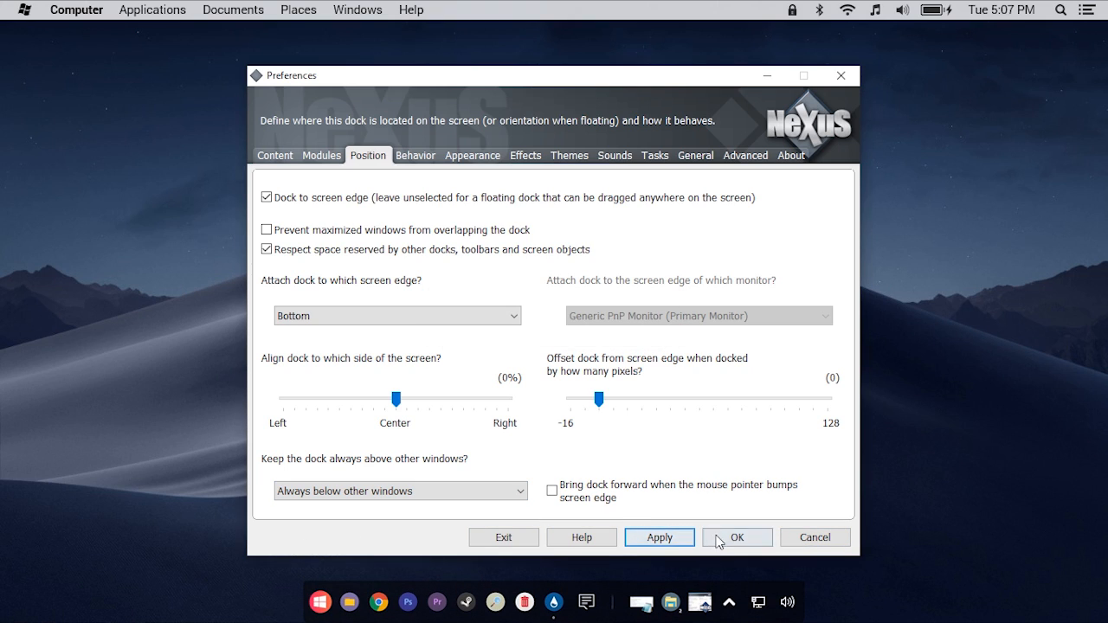
left_click(725, 539)
left_click(657, 602)
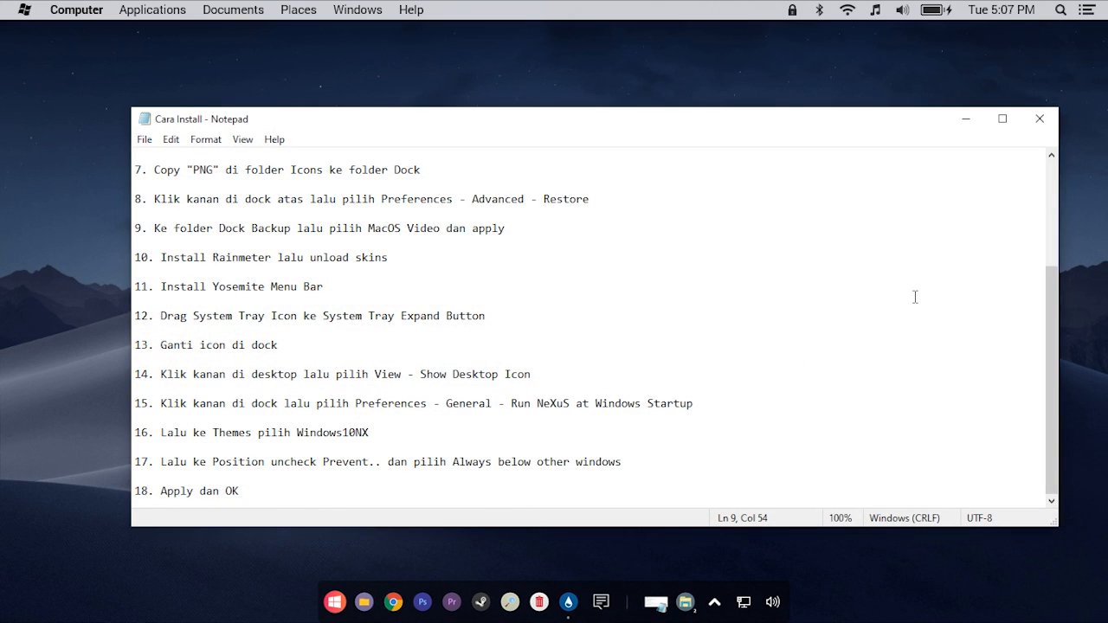
left_click(1040, 118)
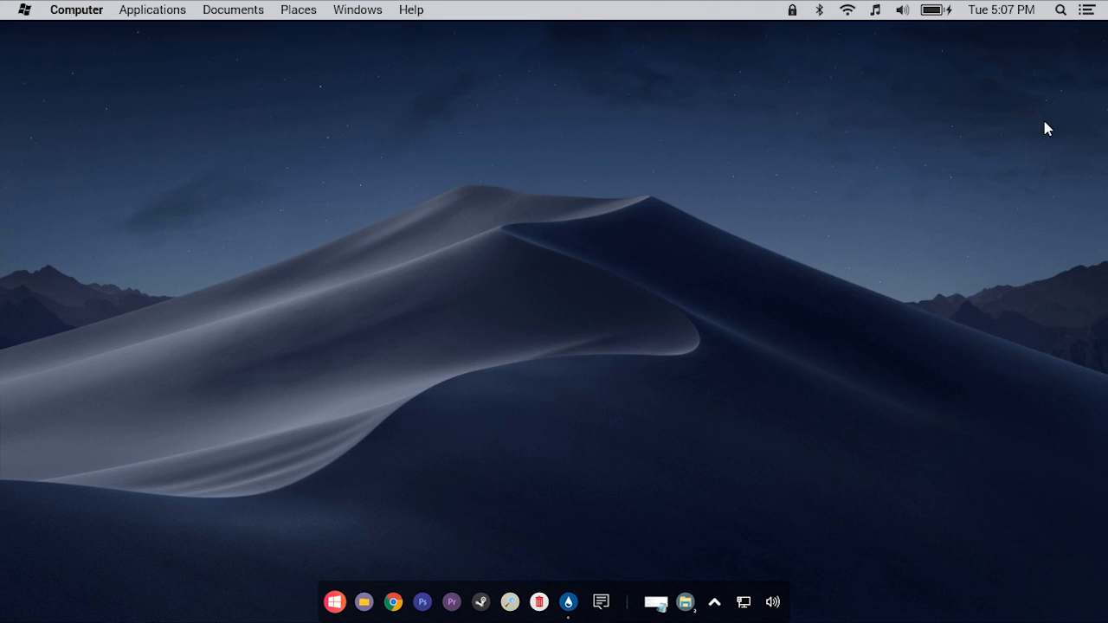
Step: Switch the Yosemite Menu Bar to the dark theme with orange highlights and close its settings
left_click(1083, 13)
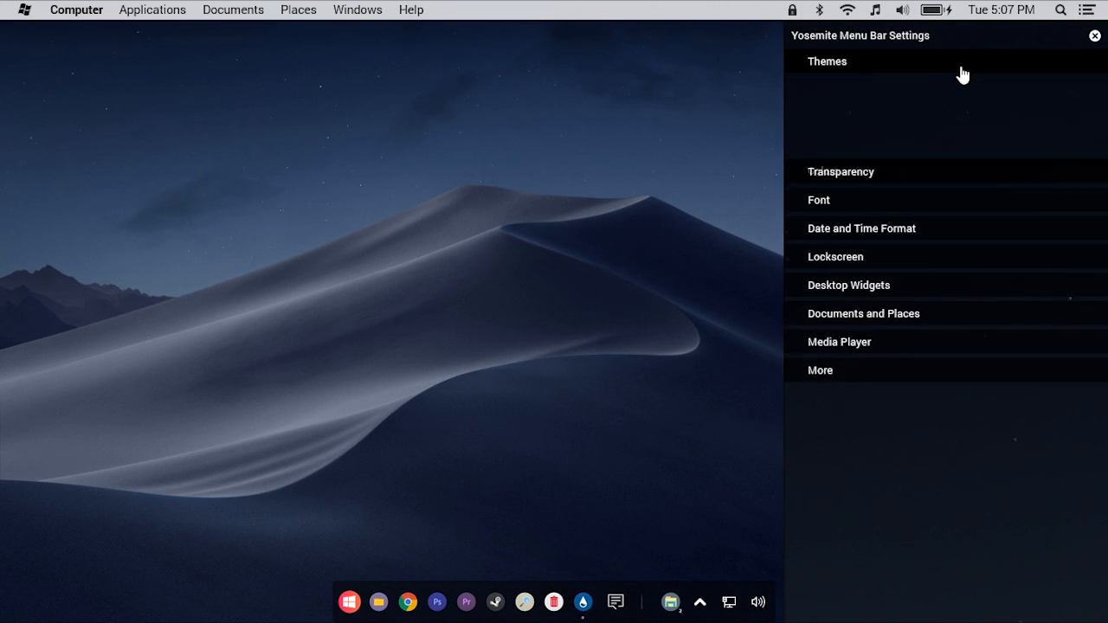
left_click(1041, 192)
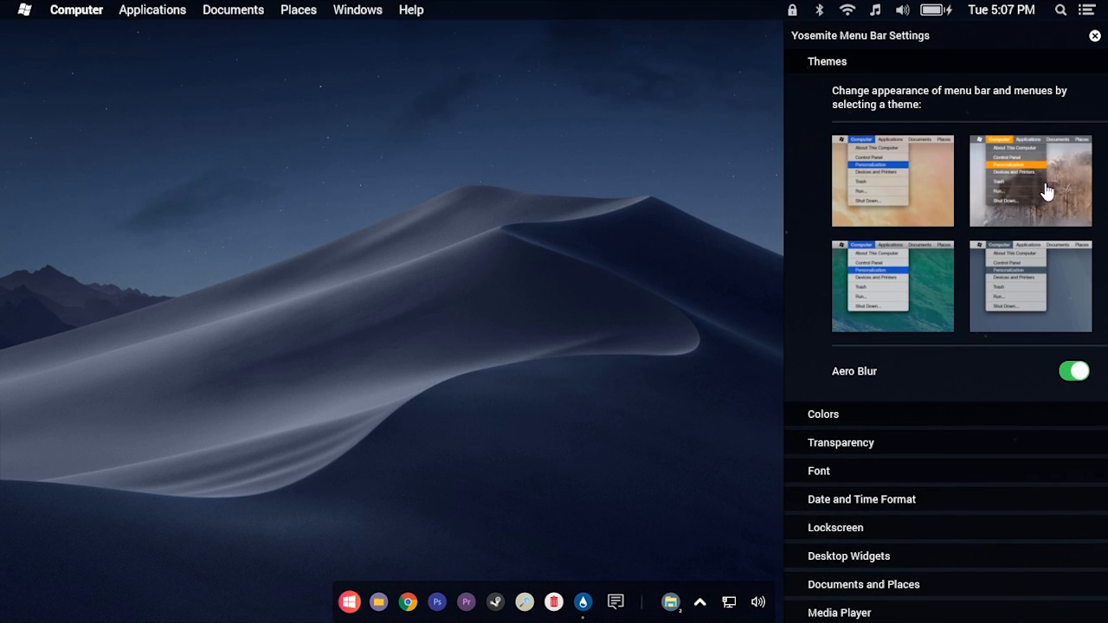
left_click(1095, 37)
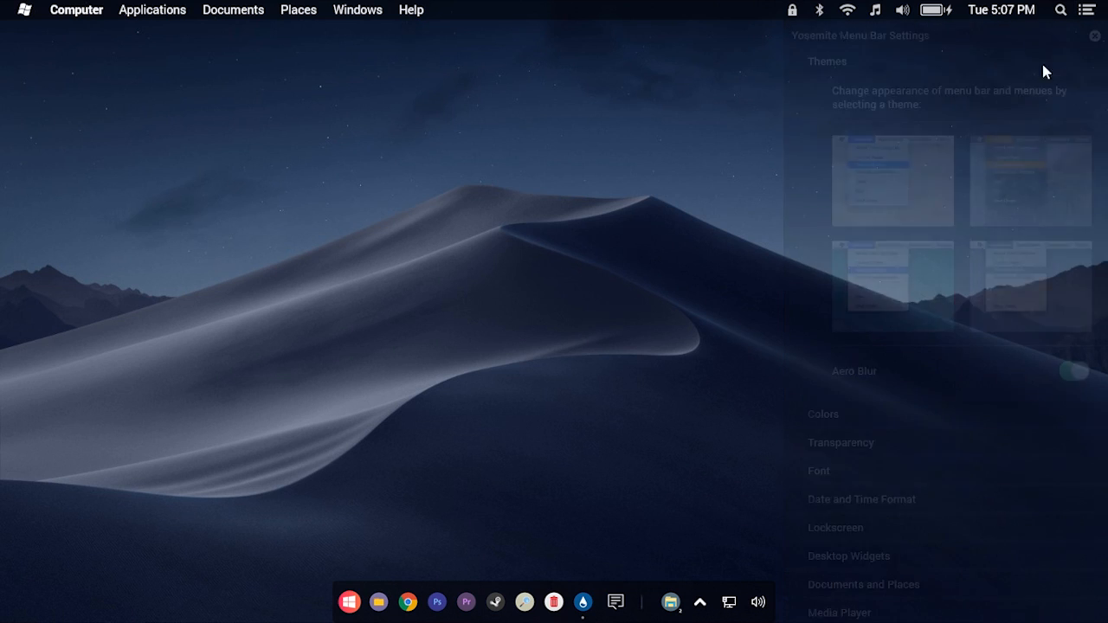
Step: Change the Yosemite Menu Bar's font to a different sans-serif typeface and close its settings
left_click(1083, 11)
left_click(840, 147)
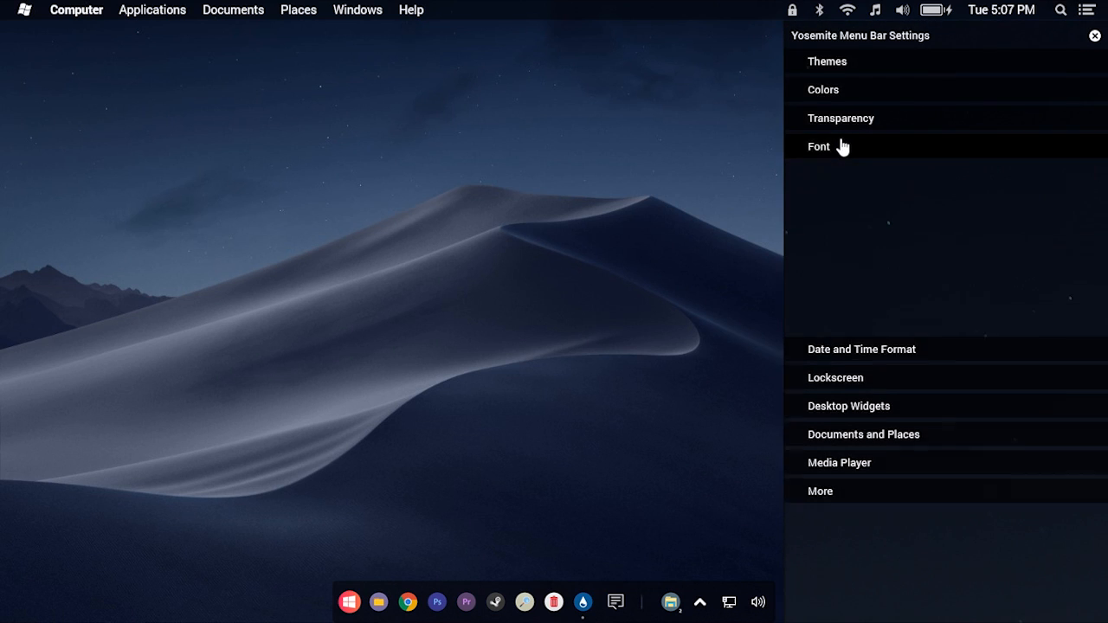
left_click(905, 223)
left_click(1094, 37)
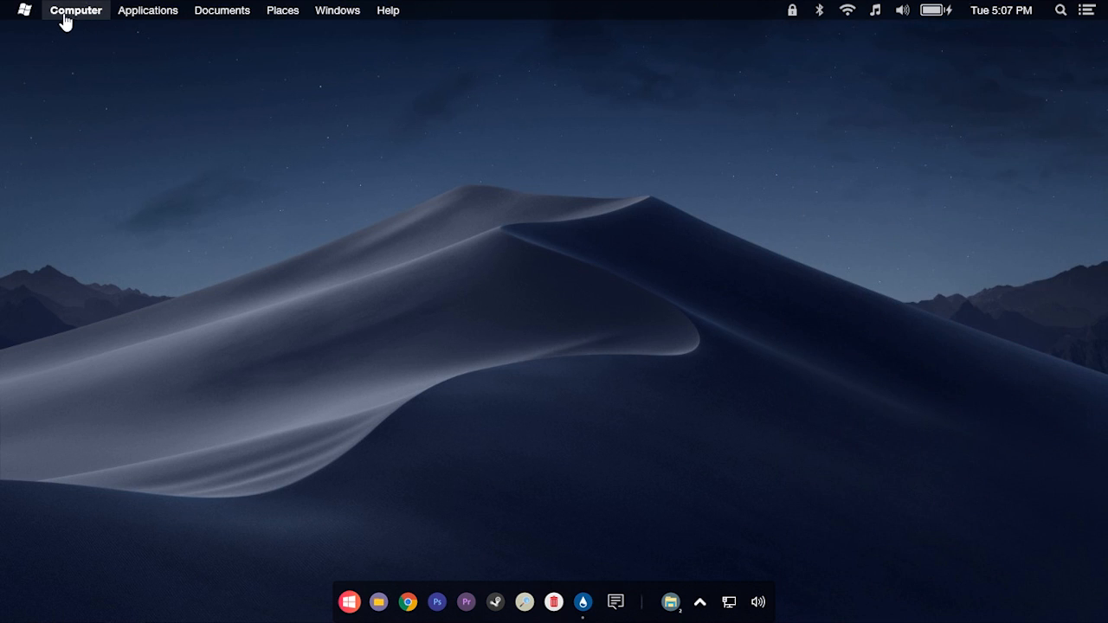
Step: Look through the menu bar's start menu and the Computer menu, leaving both without choosing an entry
left_click(25, 10)
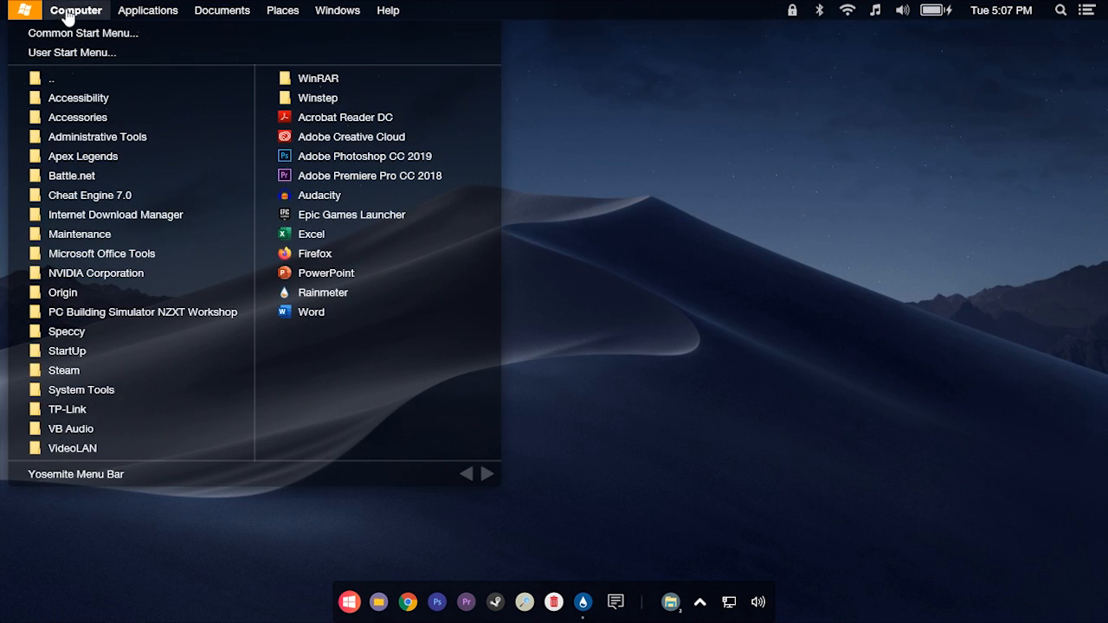
left_click(69, 12)
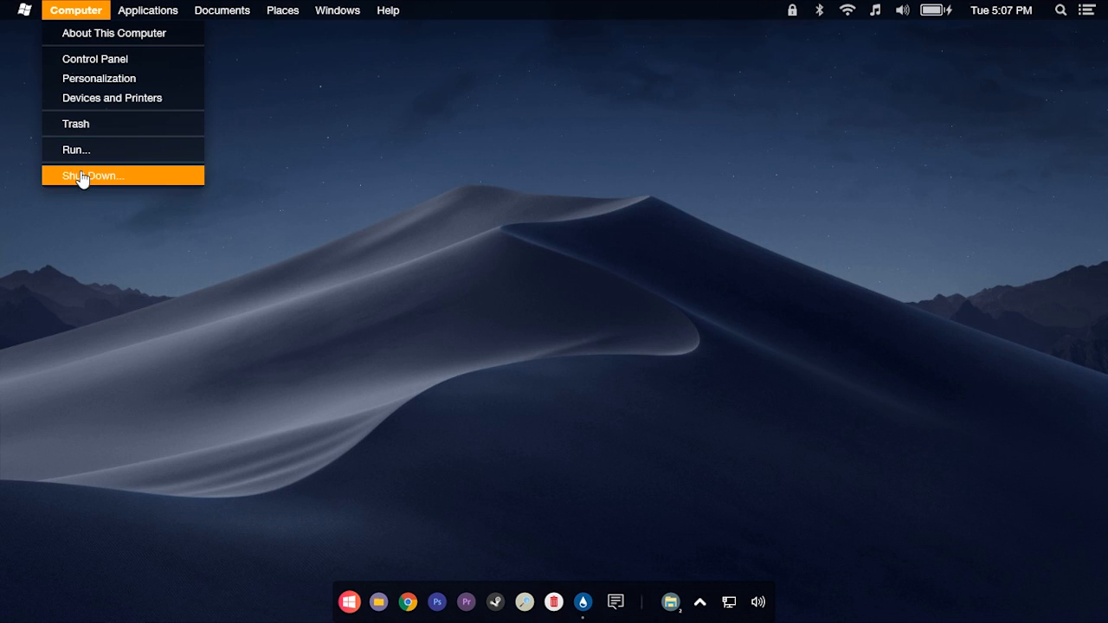
key("Escape")
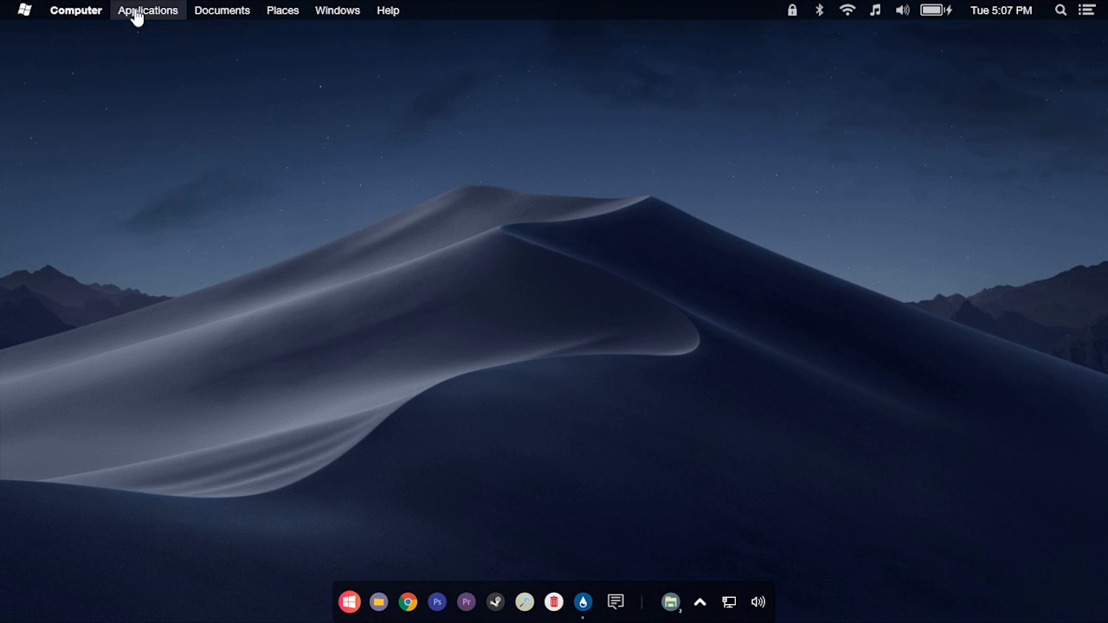